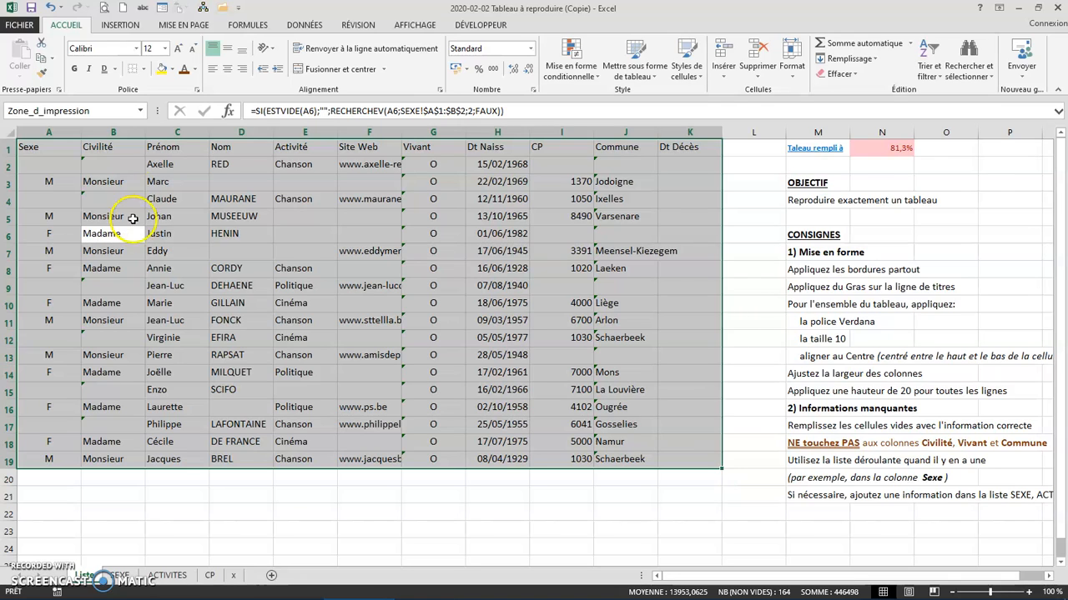
Apply all borders to the selected table A1:K19 and make the header row A1:K1 bold
click(145, 72)
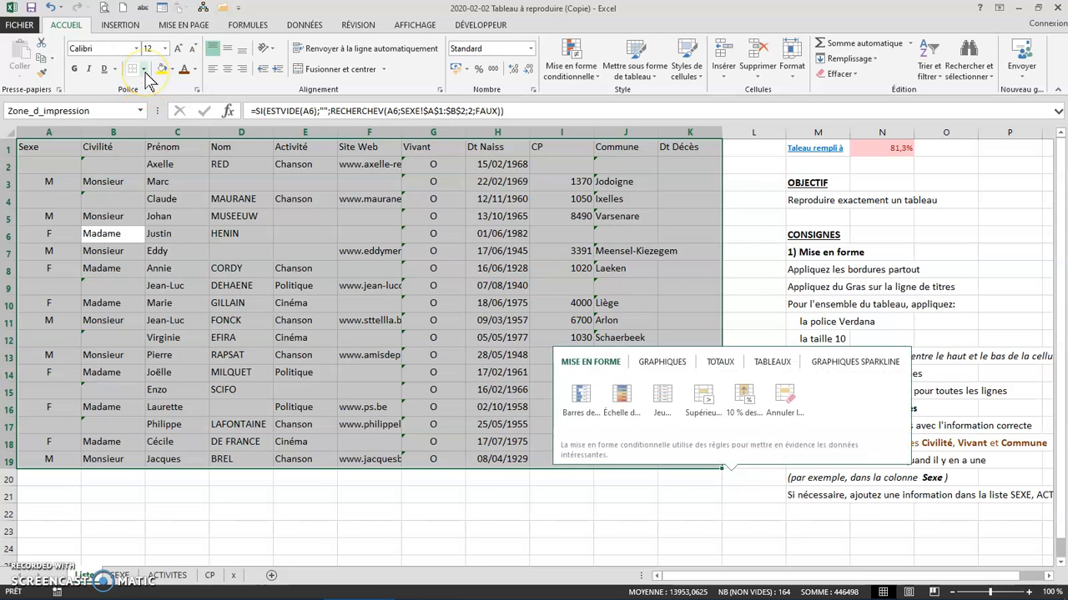
click(145, 73)
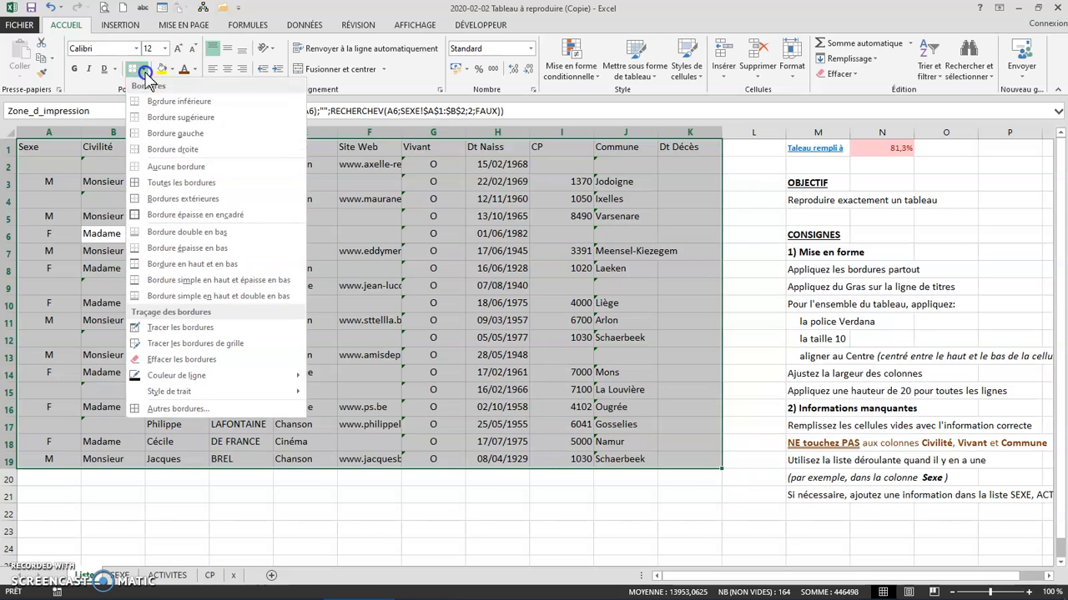
click(169, 182)
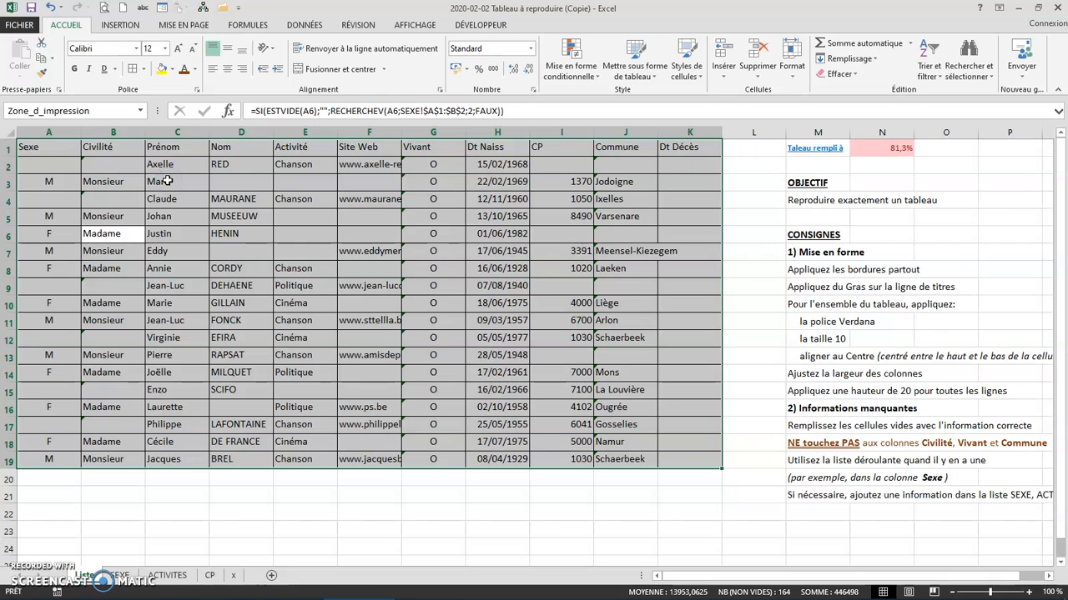
drag(40, 146, 677, 147)
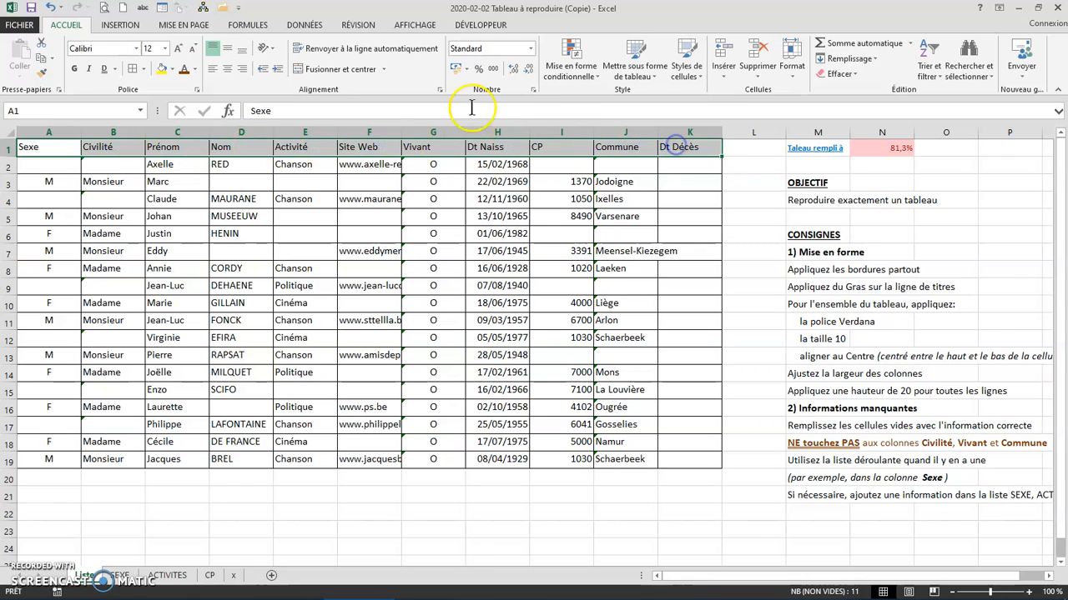
click(74, 69)
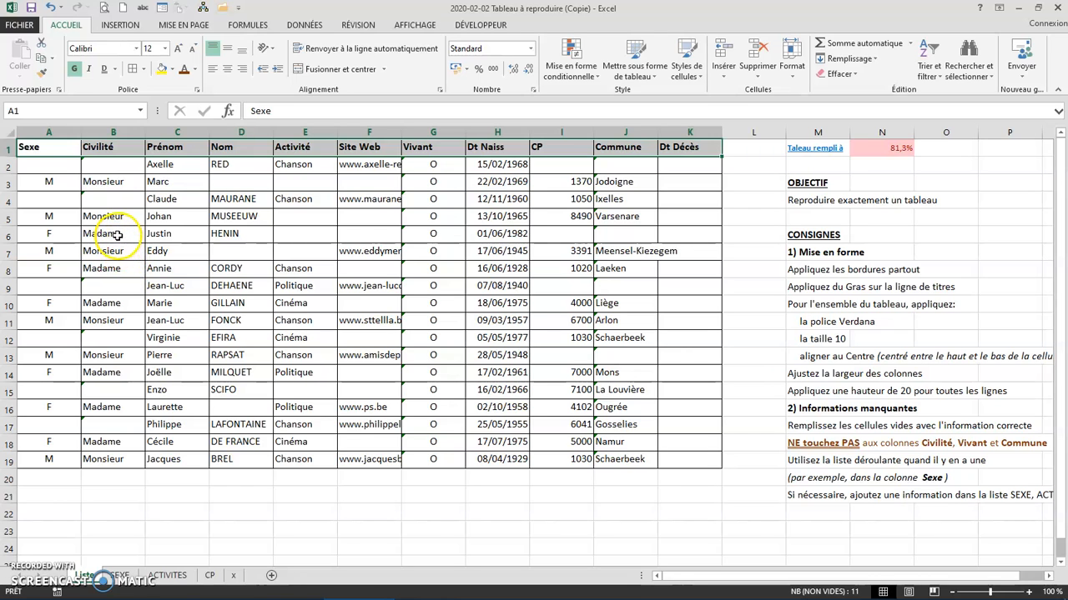
Set the font of the whole table to Verdana, size 10
key(ctrl+a)
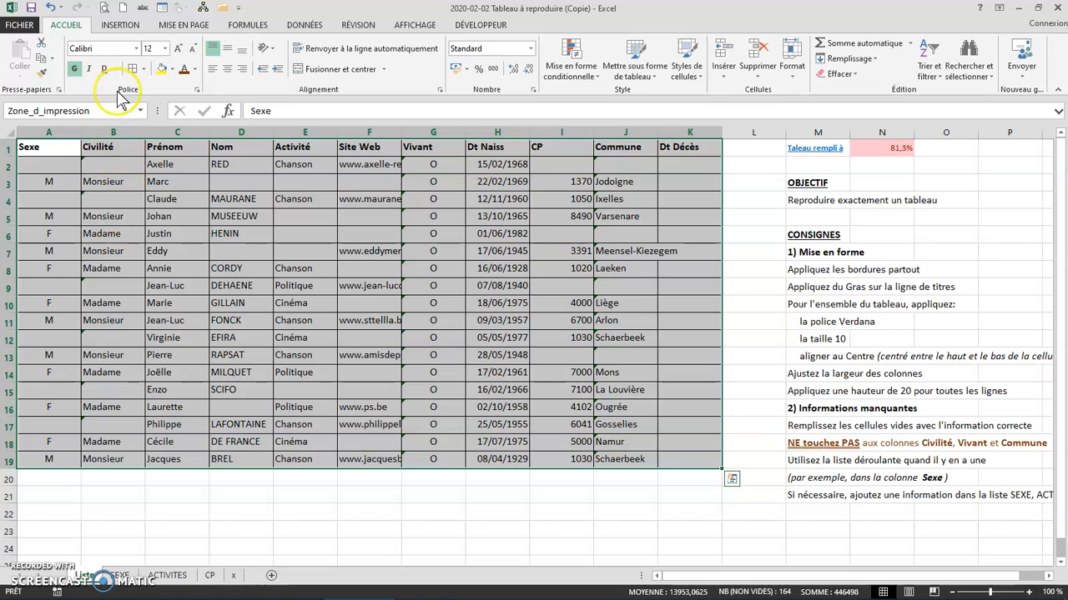
click(137, 48)
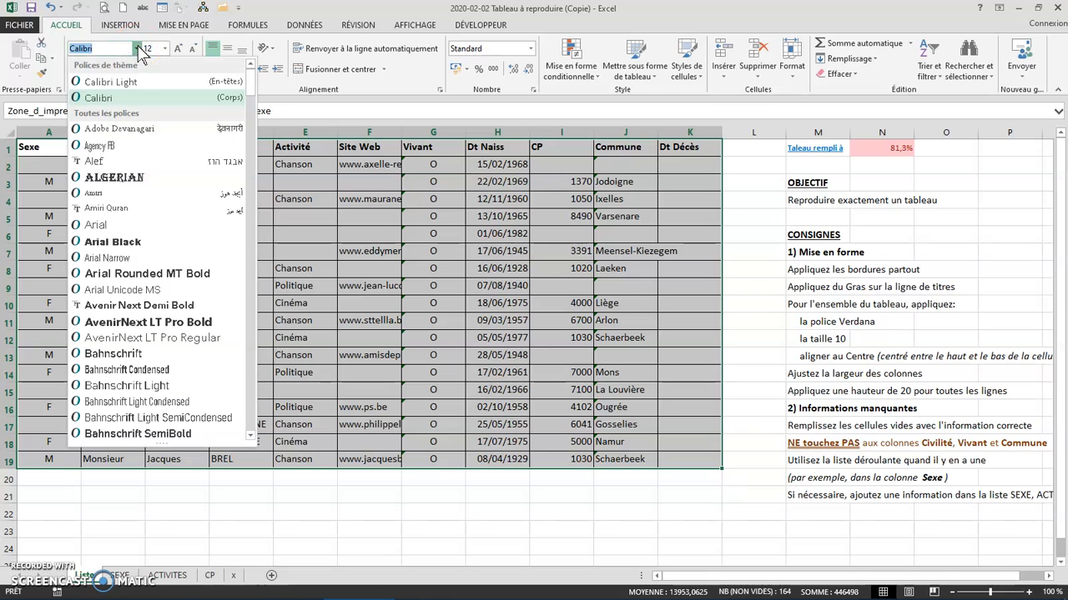
text(v)
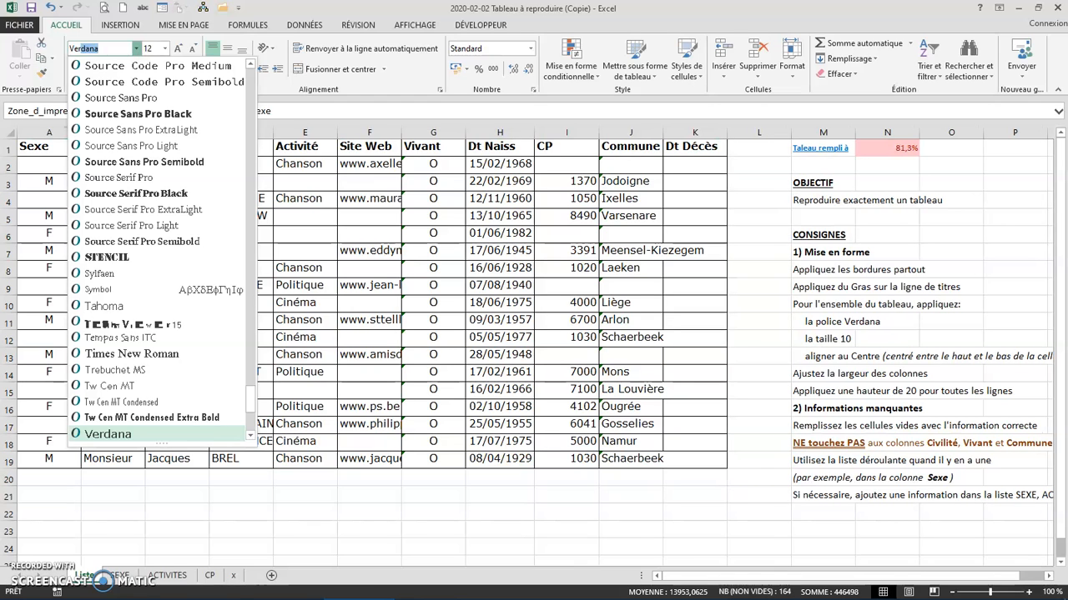
click(138, 50)
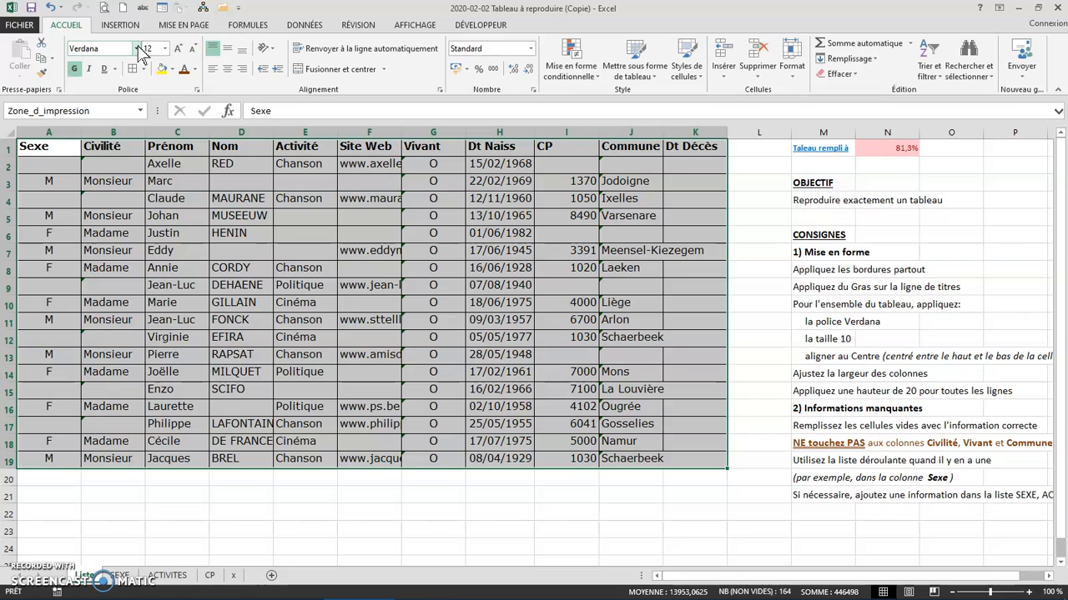
click(174, 48)
click(166, 48)
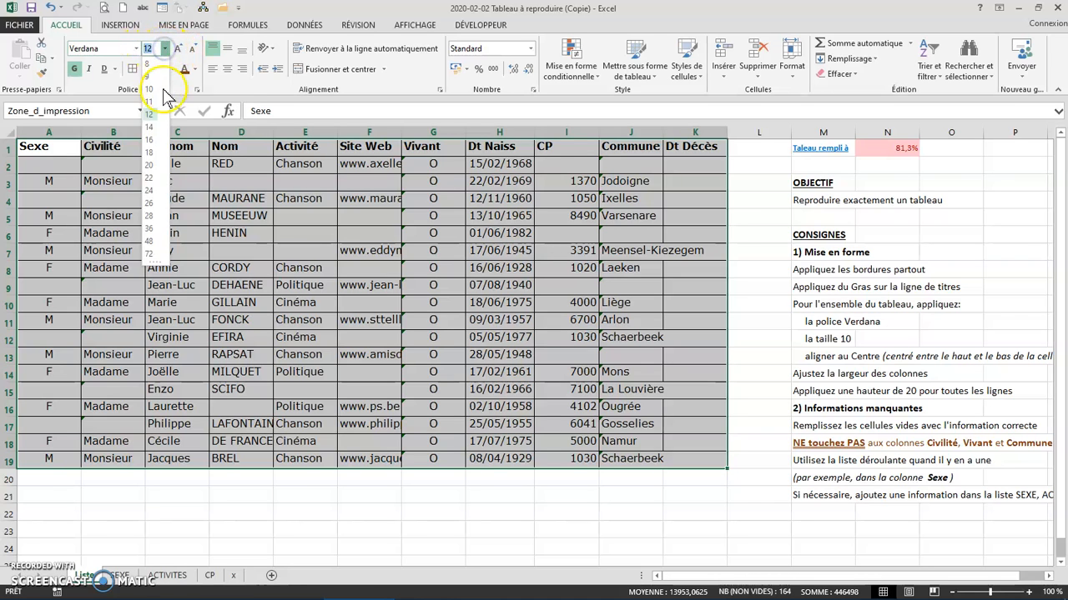
click(154, 92)
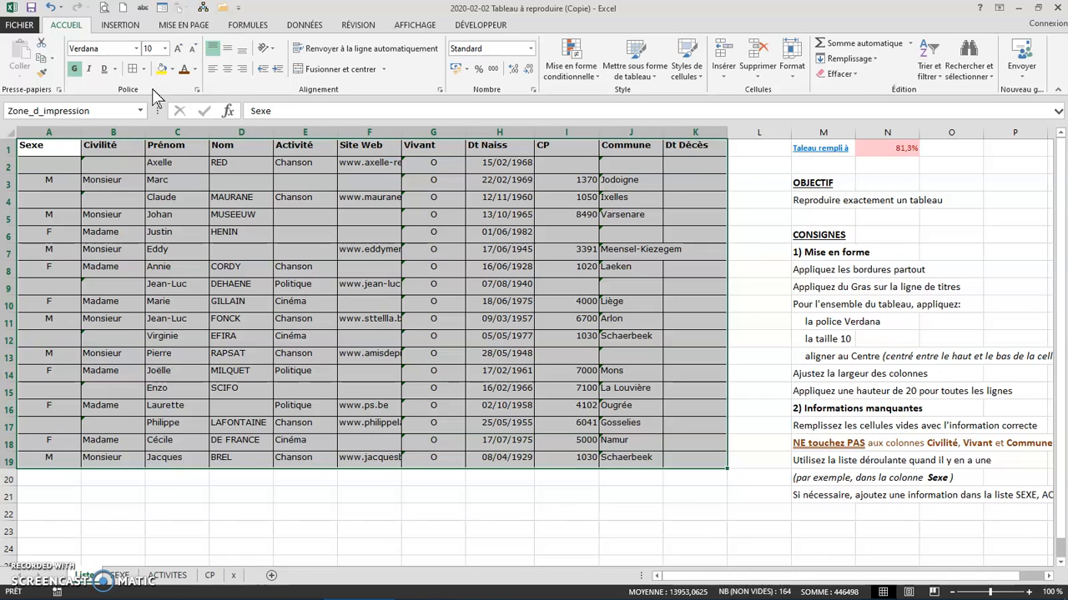
Align the contents of the whole table vertically to the middle of the cells
click(227, 50)
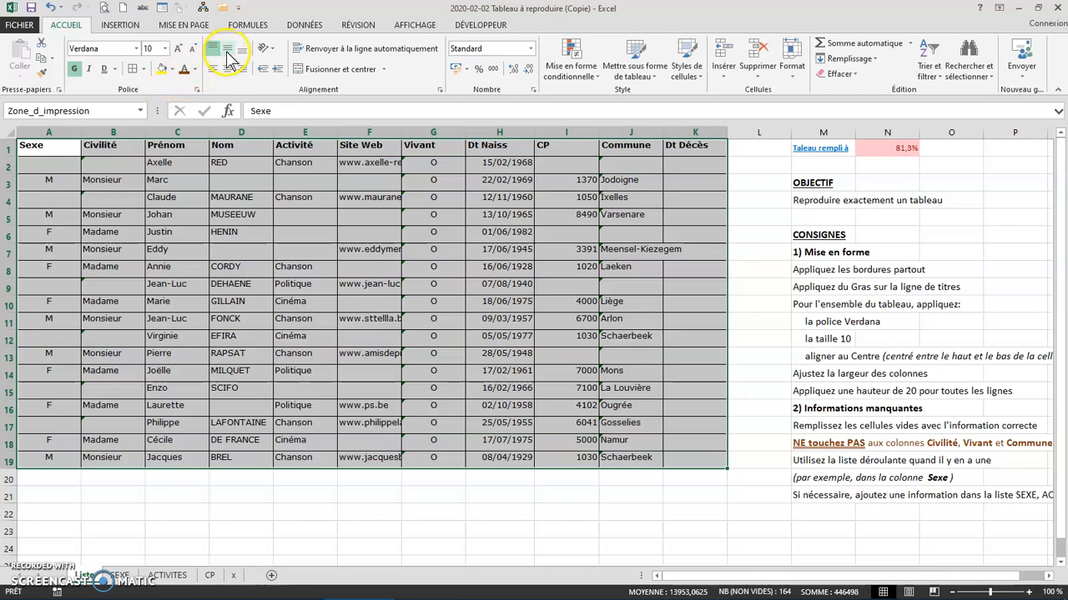
key(ctrl+q)
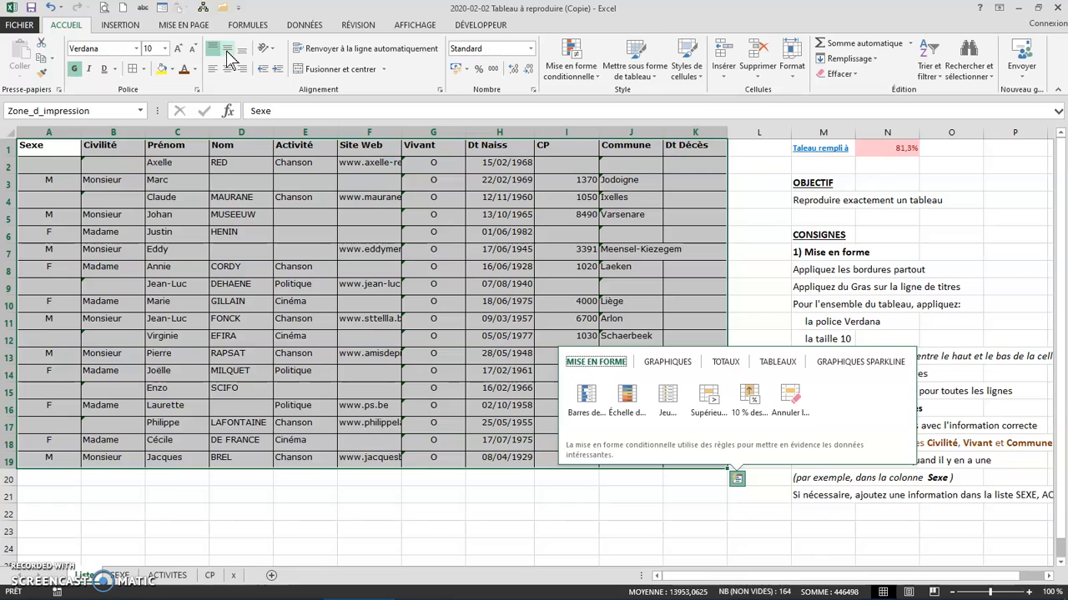
click(227, 50)
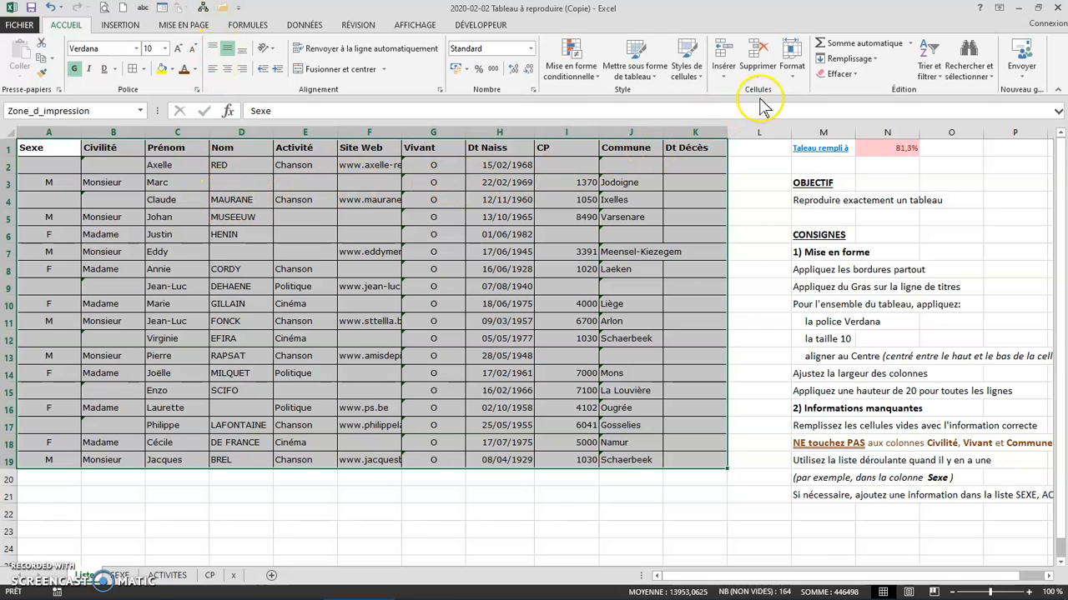
Autofit the table's column widths and set the height of all its rows to 20
key(ctrl+q)
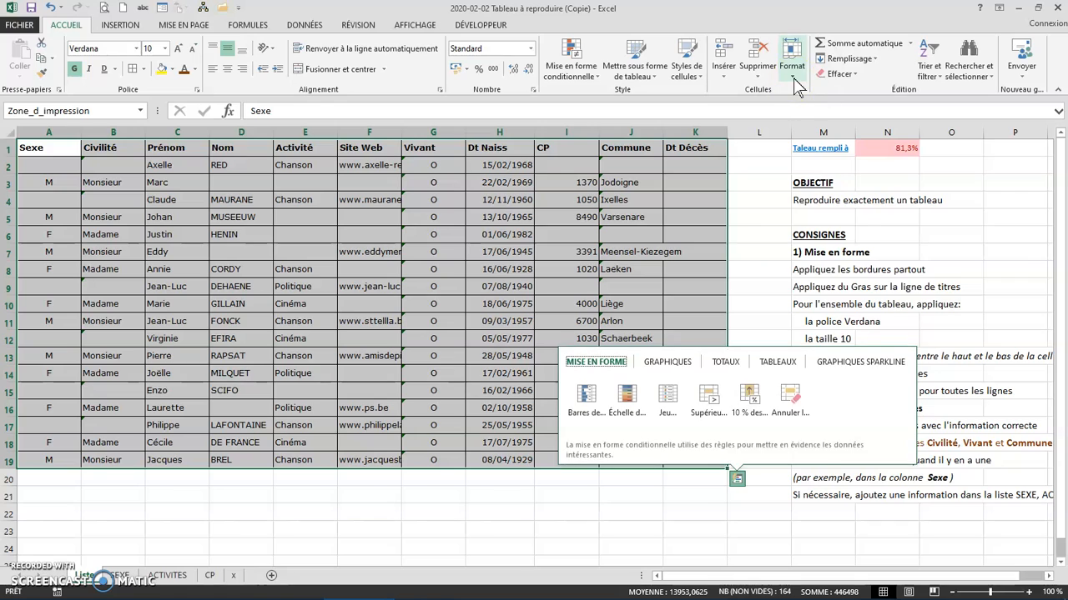
click(795, 81)
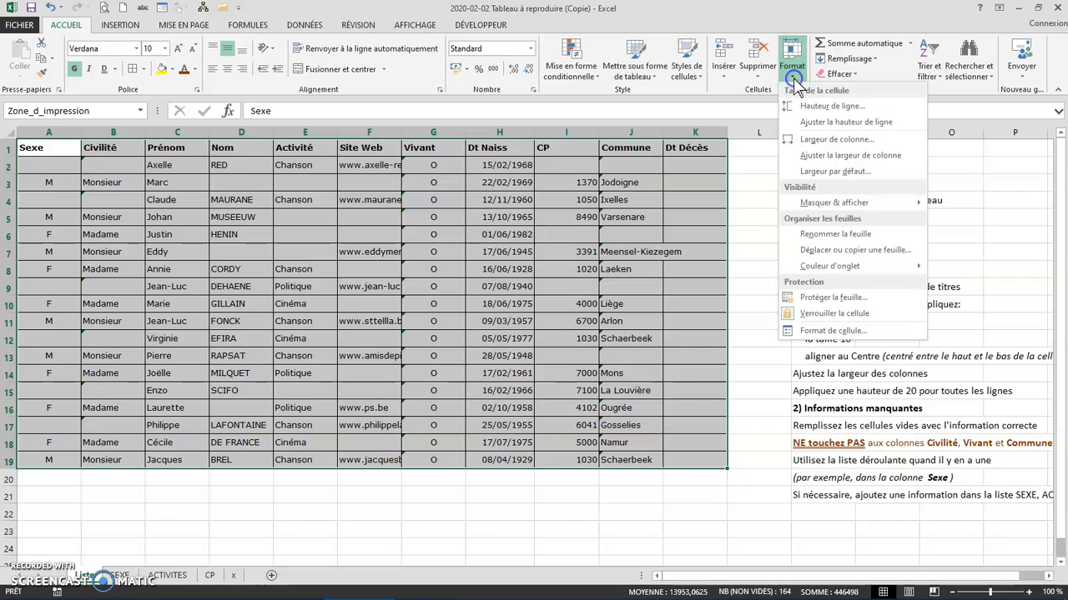
click(807, 156)
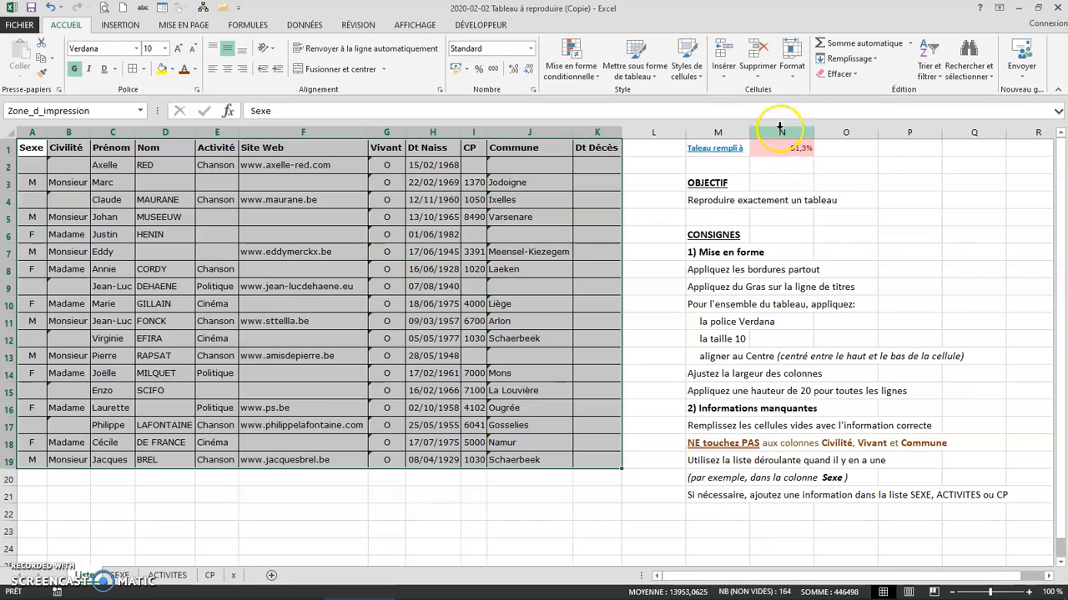
click(794, 75)
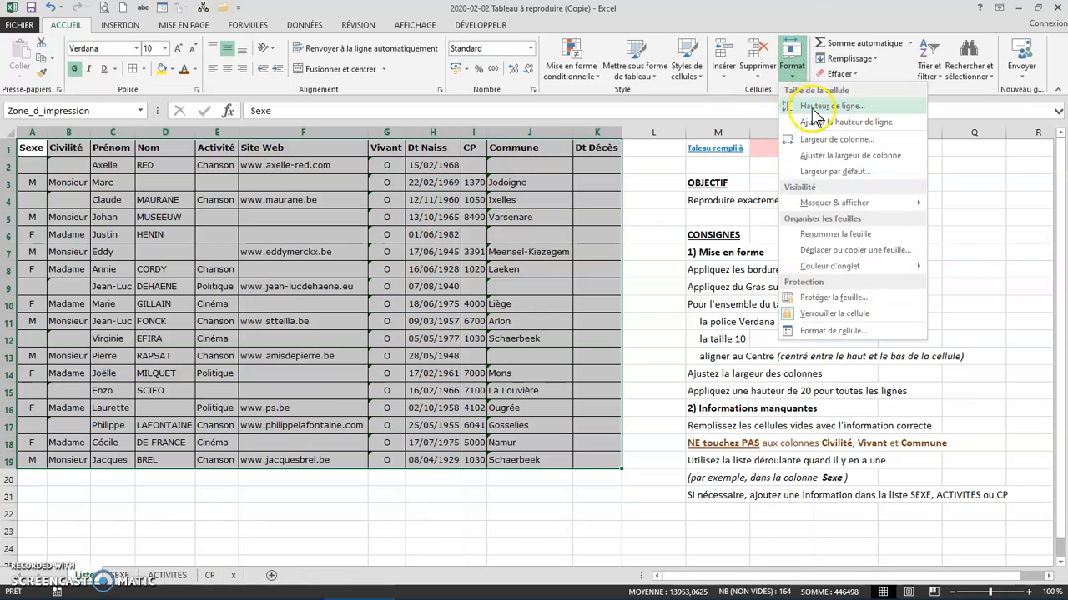
click(806, 109)
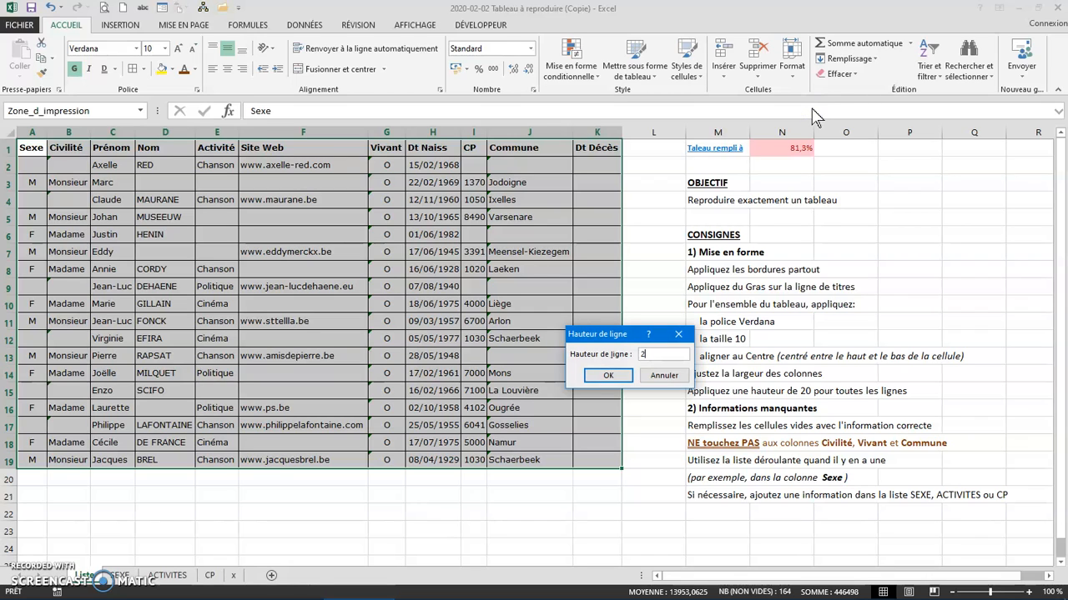
click(608, 376)
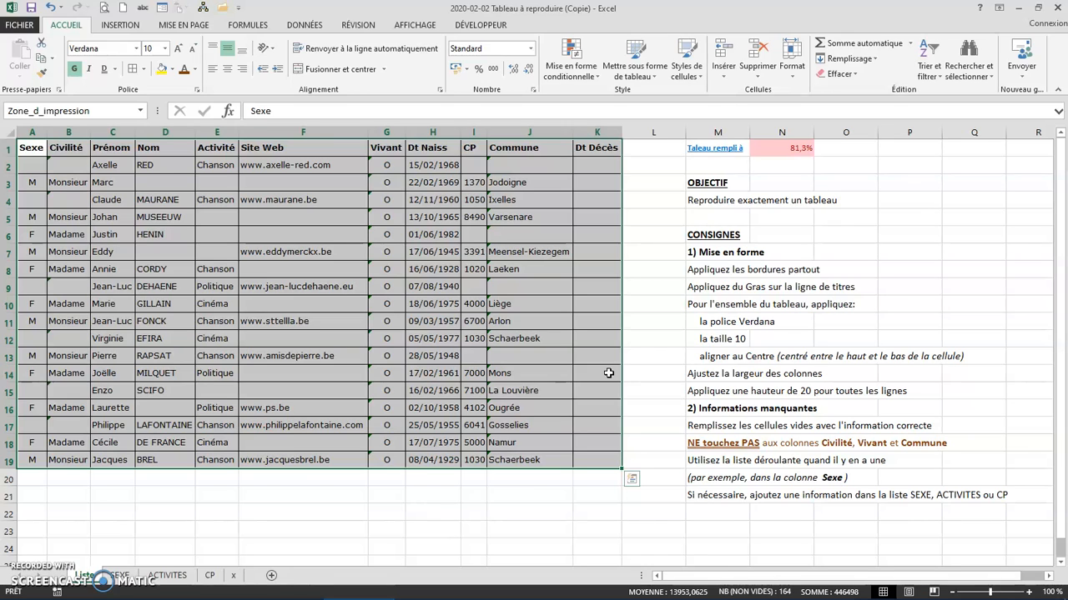
Enter F in the empty Sexe cells A2 and A4
click(30, 165)
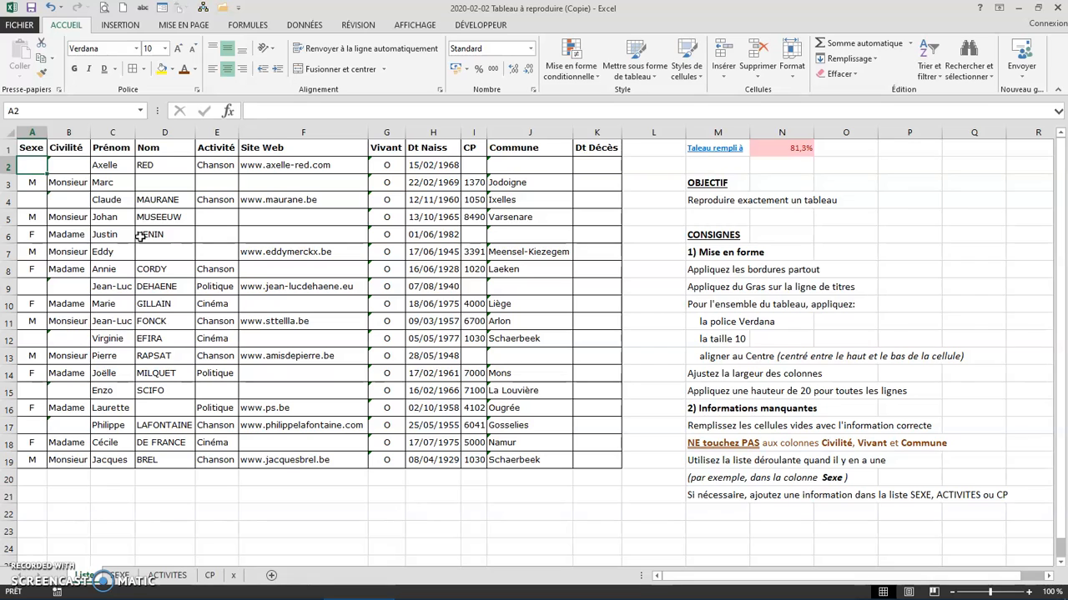
text(F)
key(Return)
key(Return)
text(F)
key(Return)
Fill the empty Sexe cells with M in A9 and F in A12
key(Return)
key(Return)
key(Return)
key(Return)
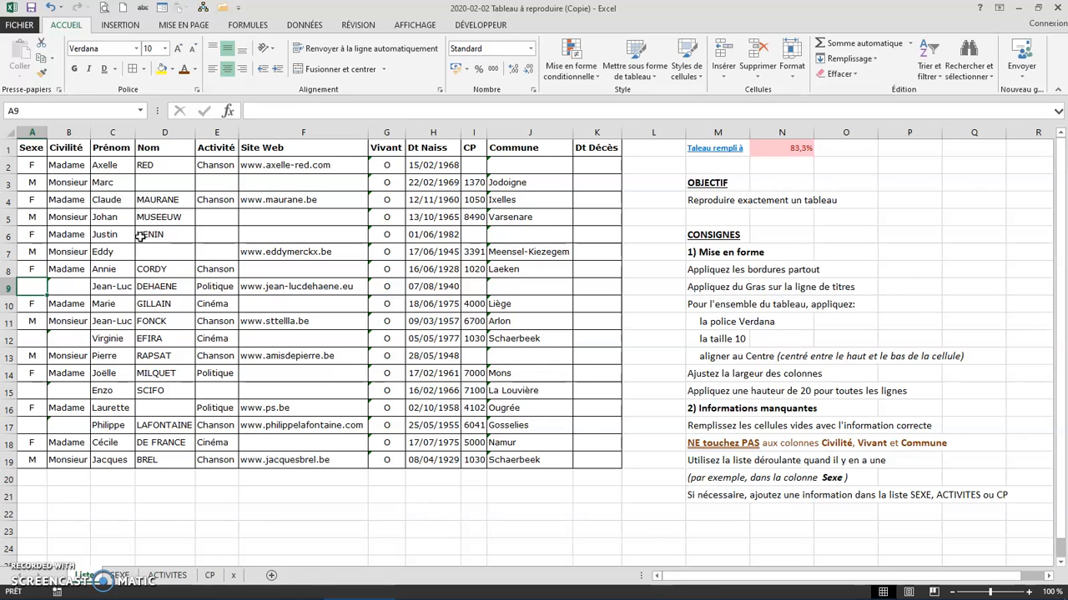
text(M)
key(Return)
key(Return)
key(Return)
text(F)
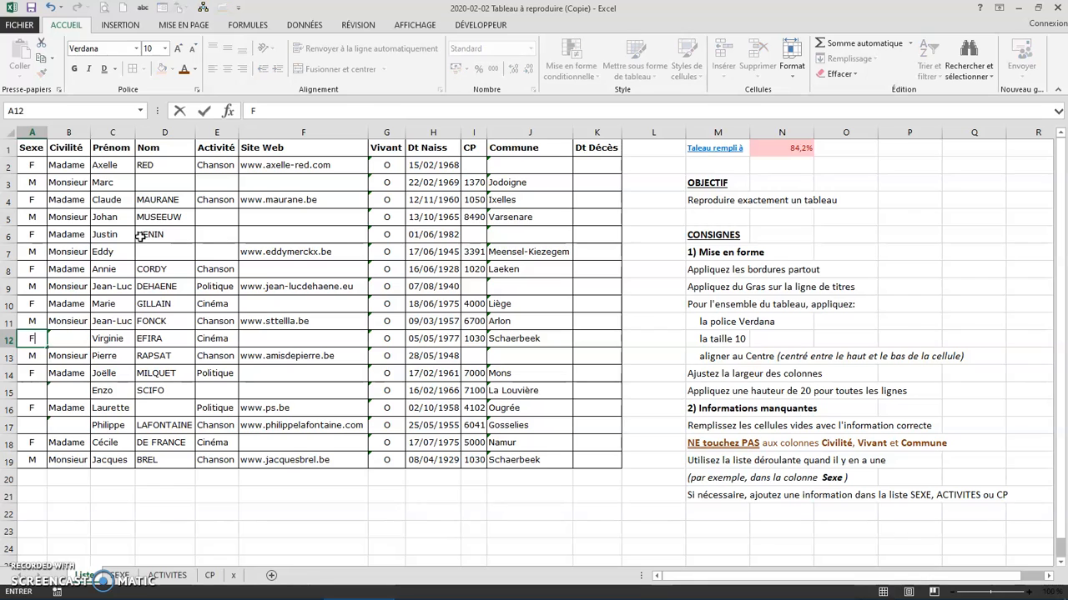
key(Return)
Enter M in the empty Sexe cells A15 and A17
key(Return)
key(Return)
text(M)
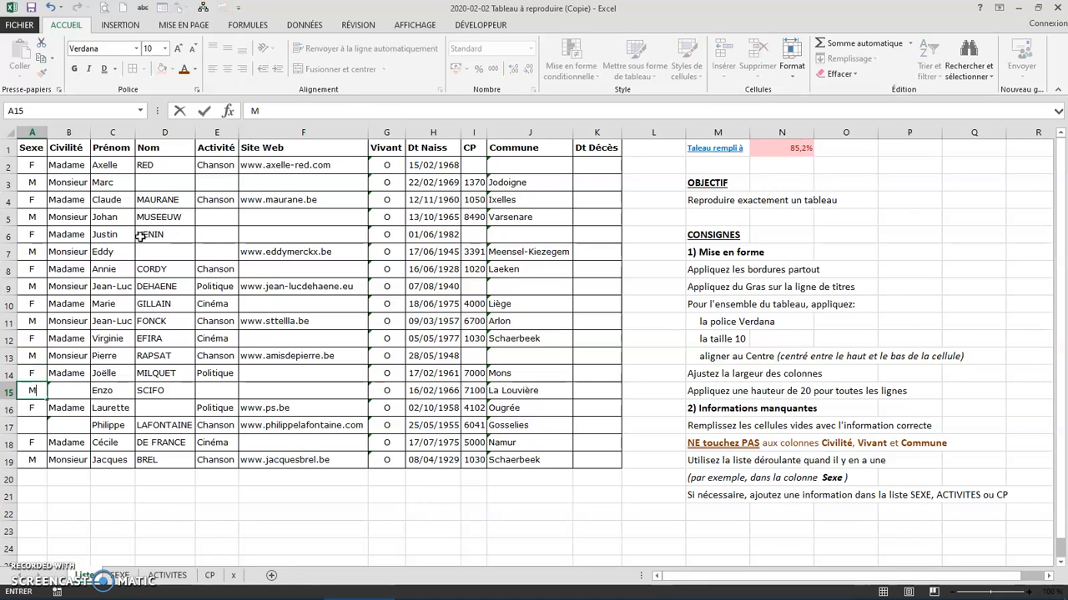
key(Return)
key(Return)
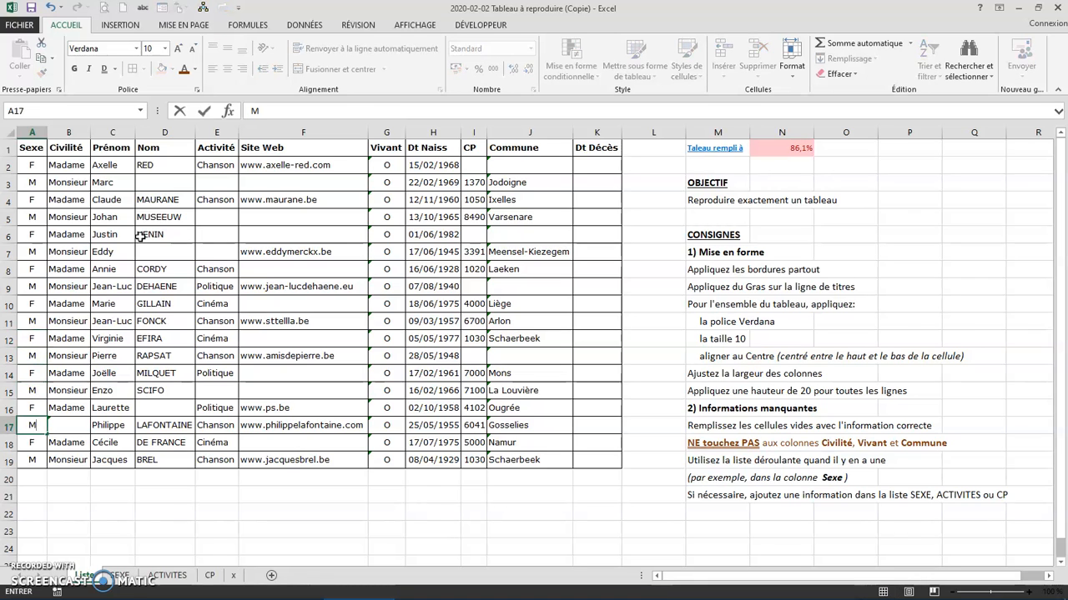
text(M)
key(Return)
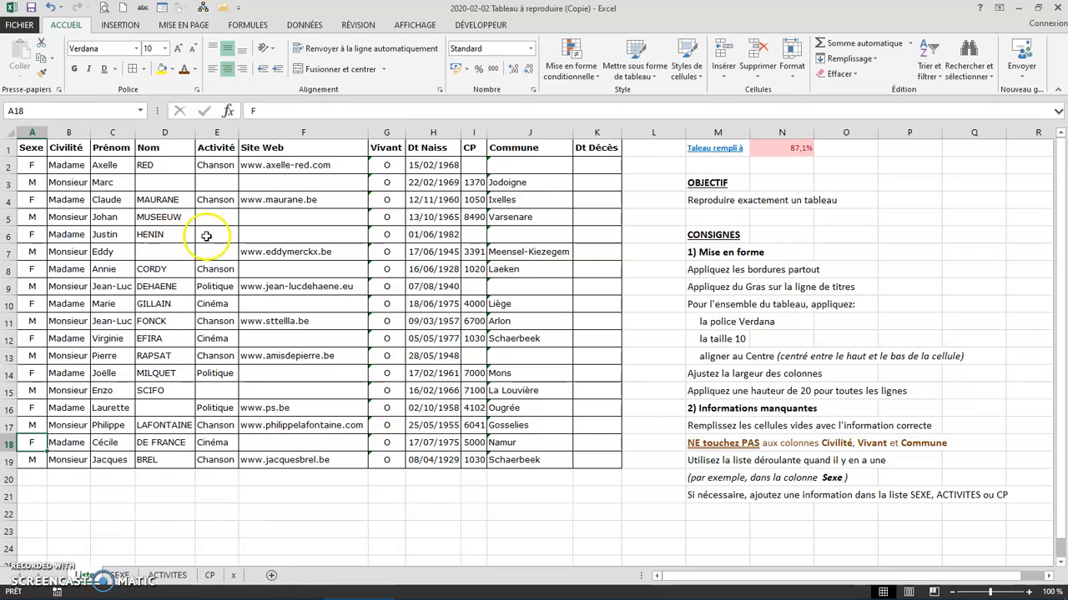
Enter the missing surname WILMOTS in the Nom column, cell D3
click(67, 133)
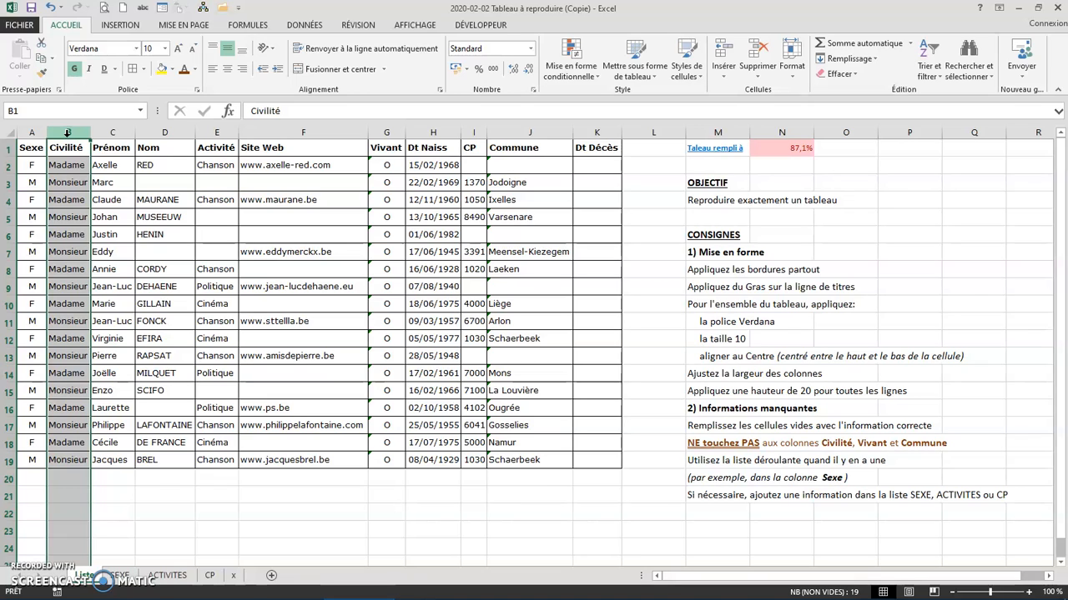
click(157, 180)
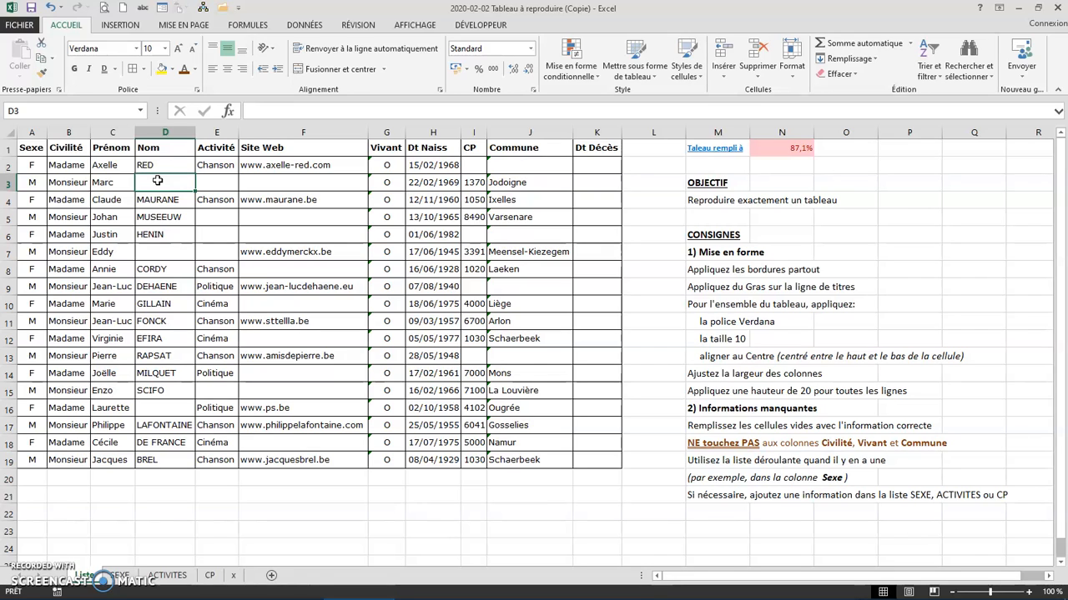
text(WILMOTS)
key(Return)
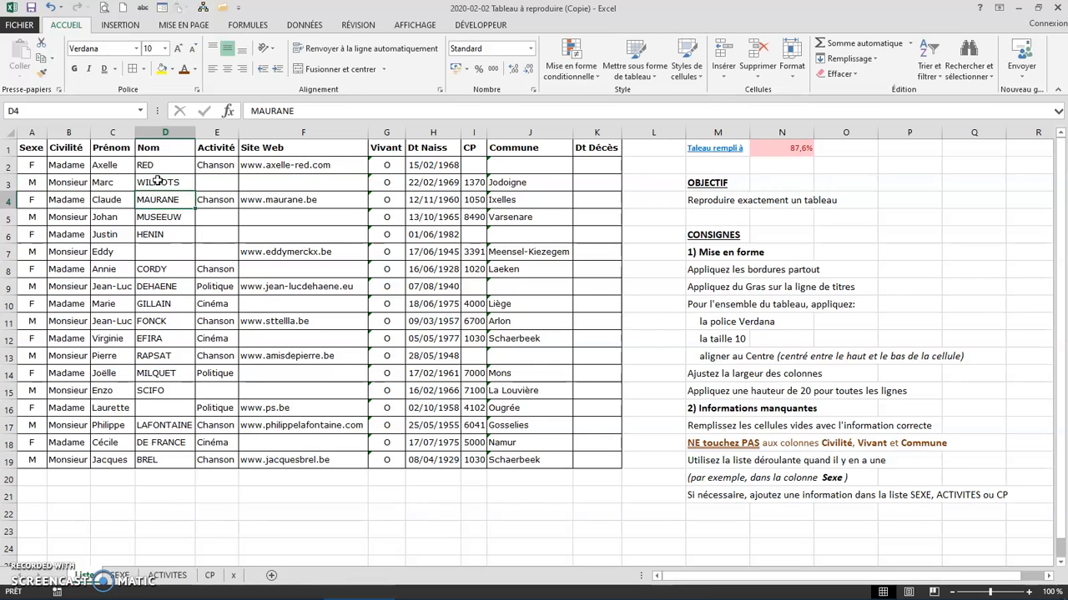
Enter the missing surname MERCKX in the Nom column, cell D7
key(Down)
key(Down)
key(Down)
text(M)
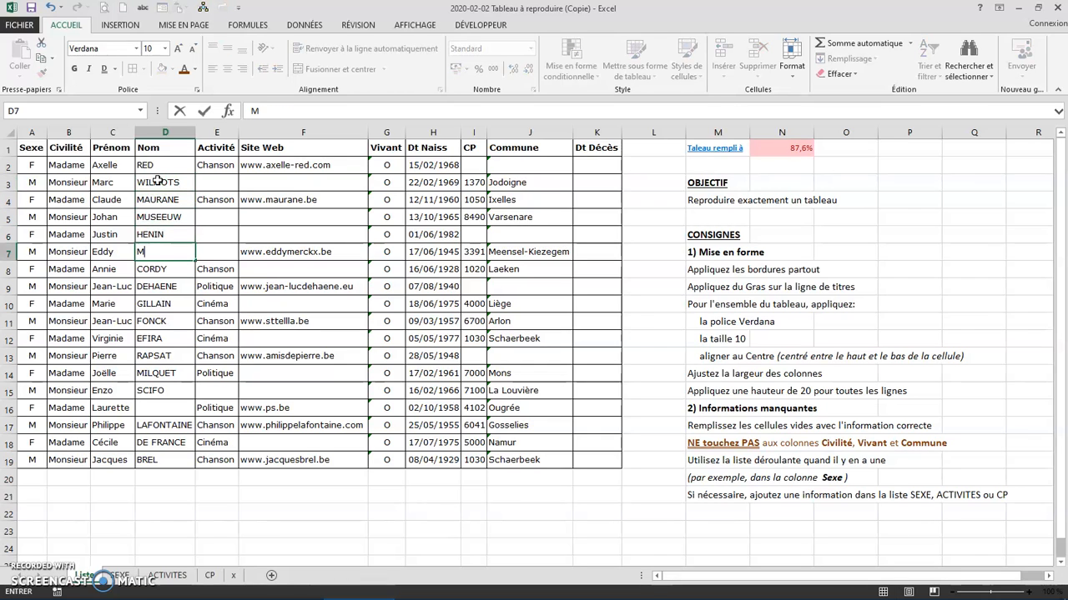
text(ERCKX)
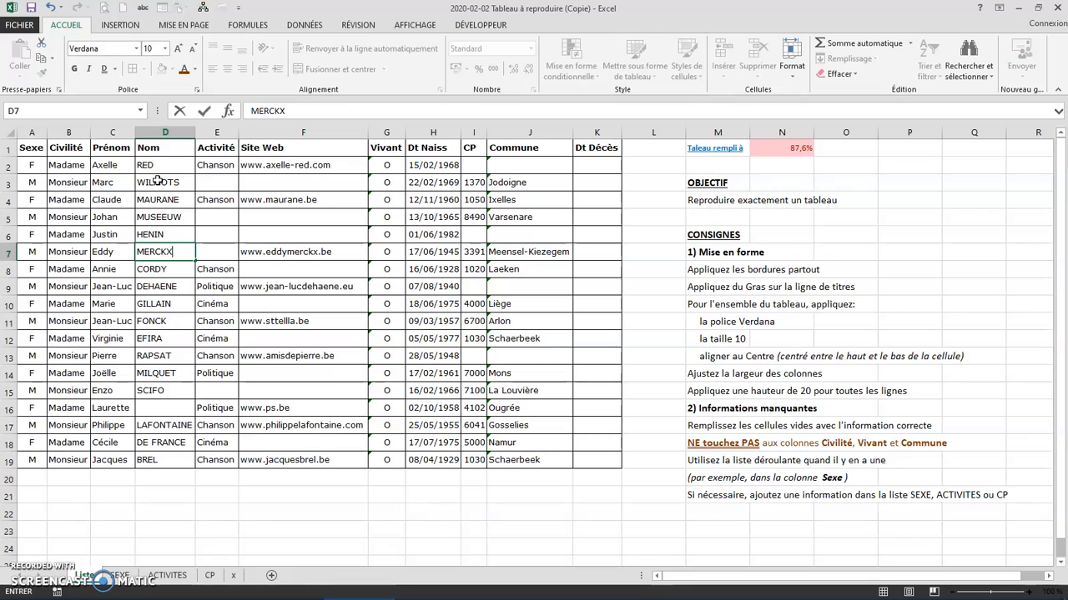
key(Return)
Enter the missing surname ONKELINX in the Nom column, cell D16
key(Down)
key(Down)
key(Down)
key(Down)
key(Down)
key(Down)
key(Down)
key(Down)
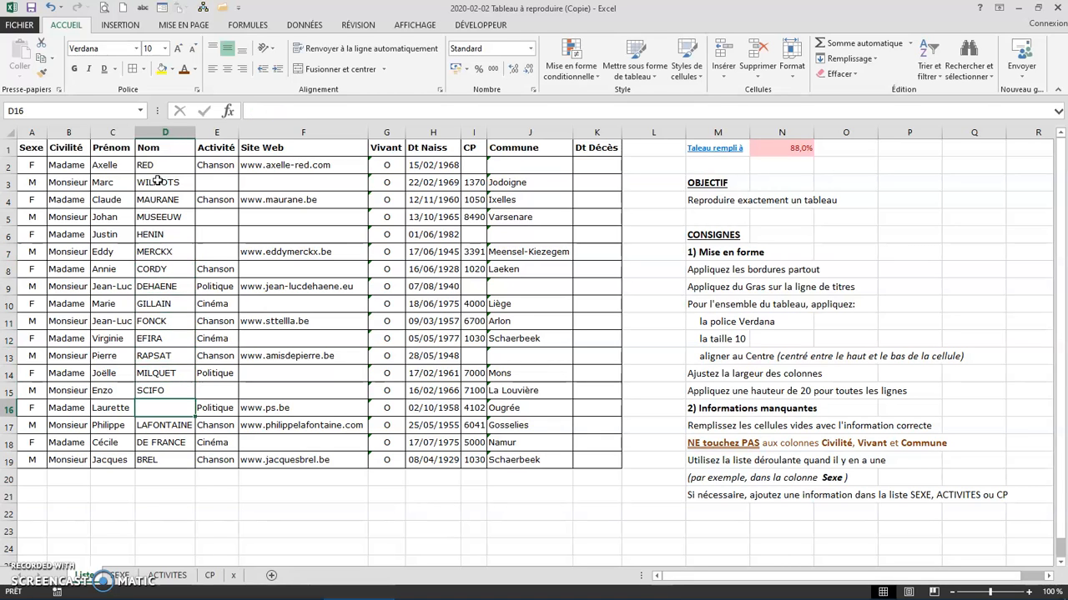
text(ONKEL)
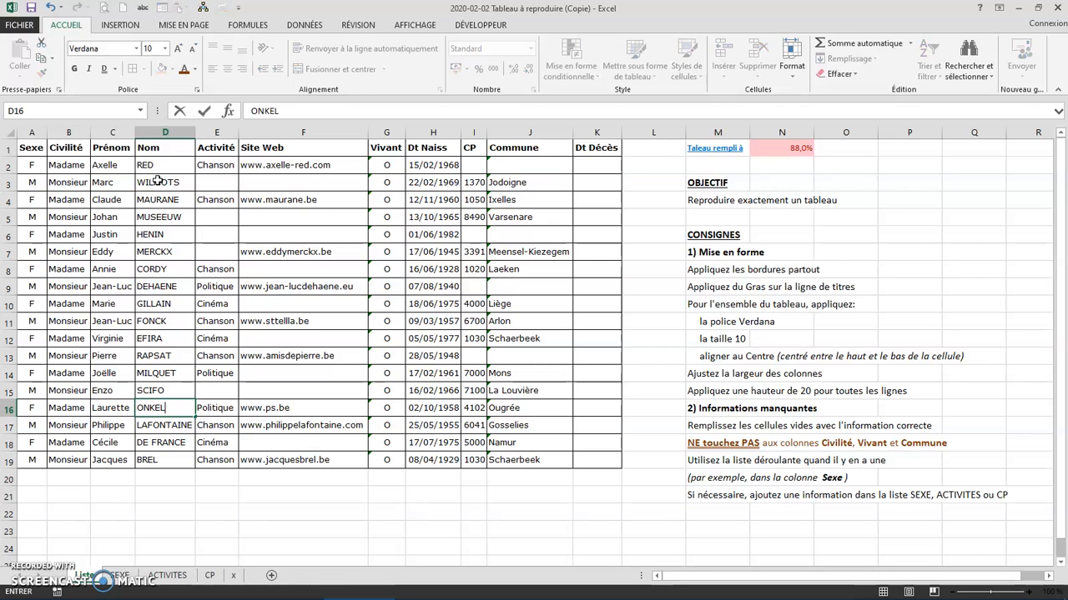
text(INX)
key(Return)
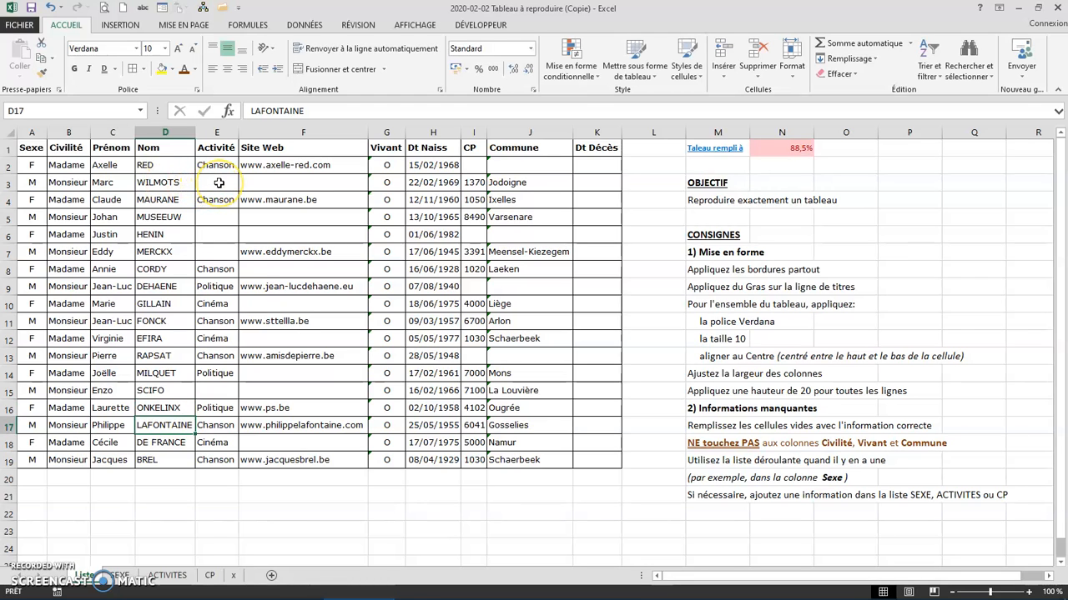
Add Sport as a new activity in cell A4 of the ACTIVITES sheet
click(217, 182)
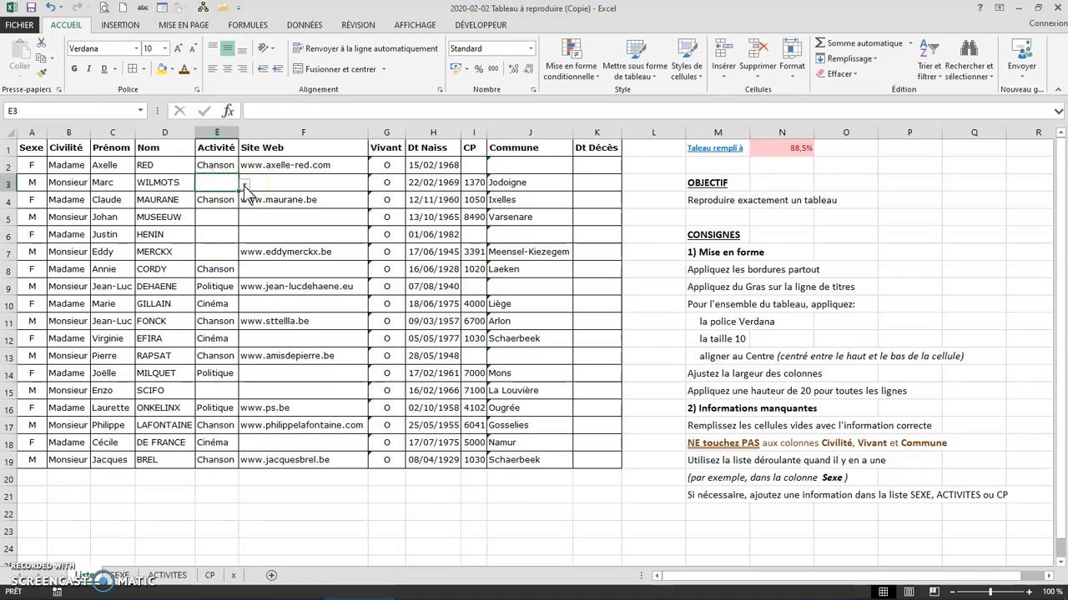
click(244, 187)
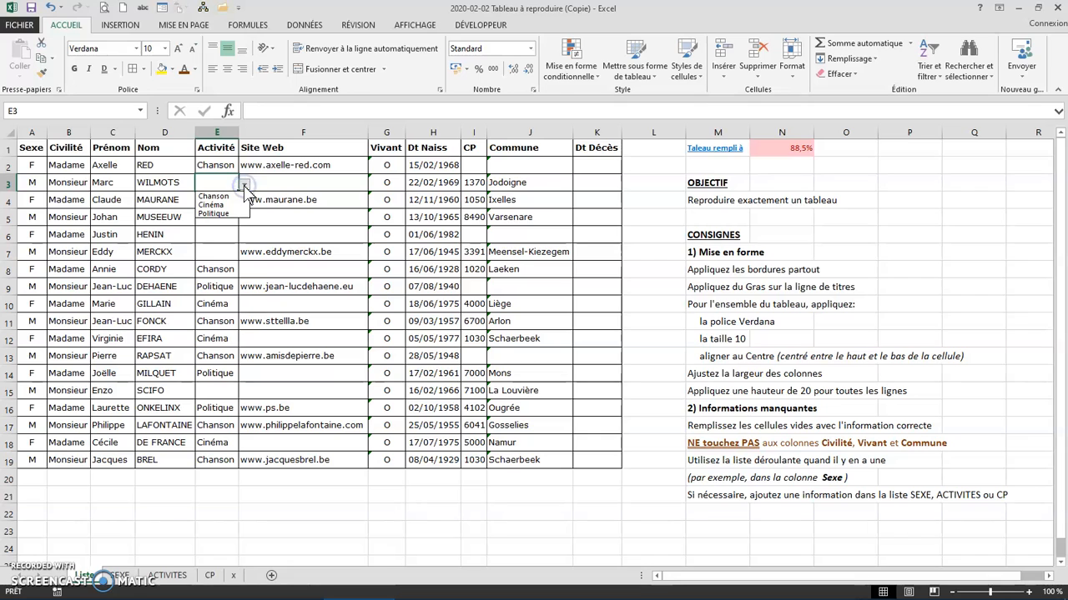
click(220, 184)
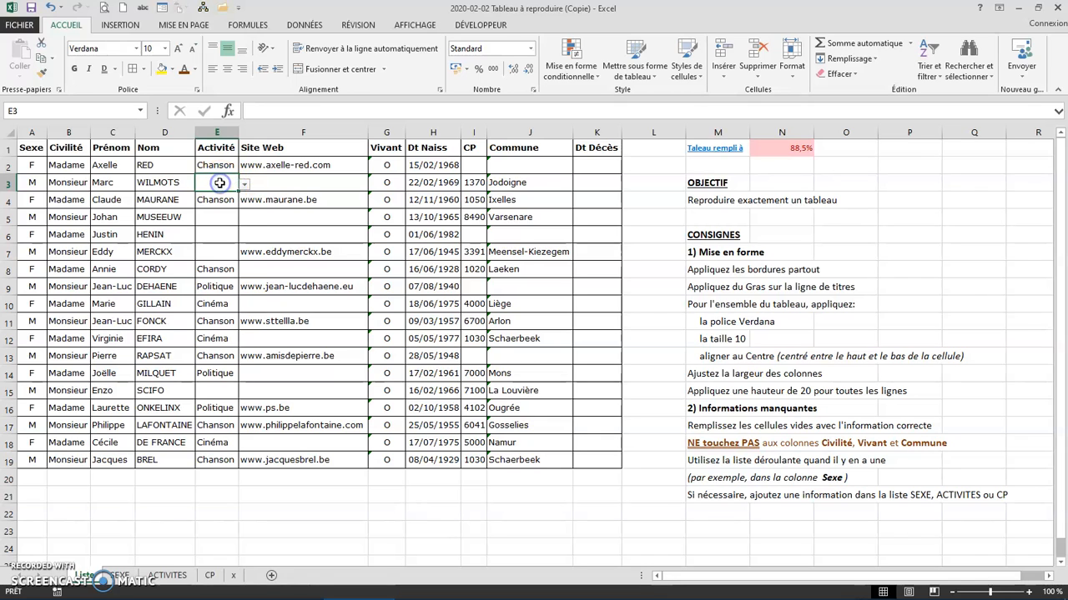
click(167, 576)
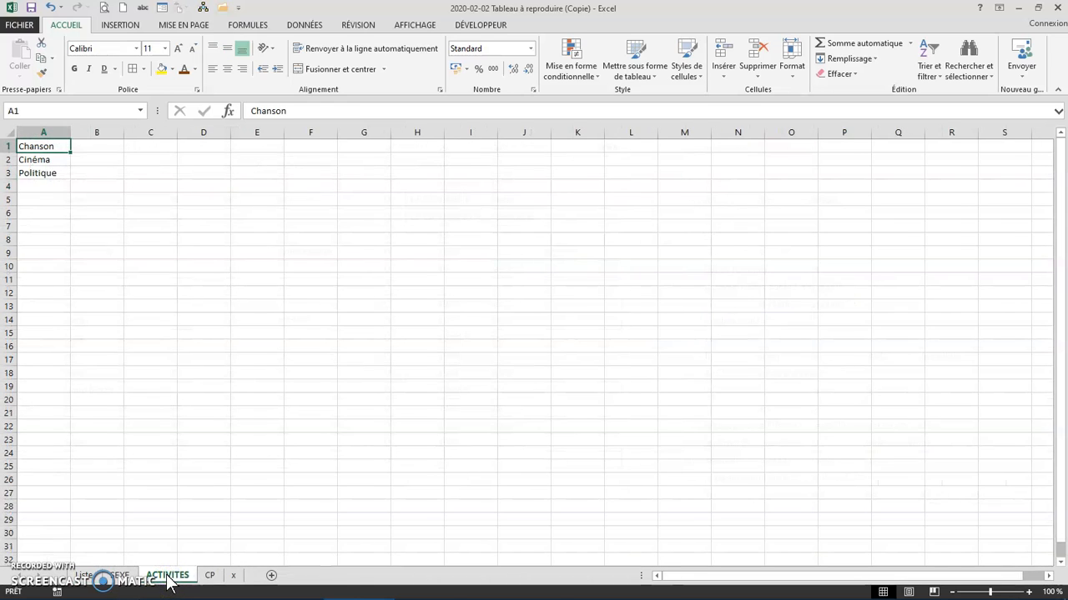
click(46, 187)
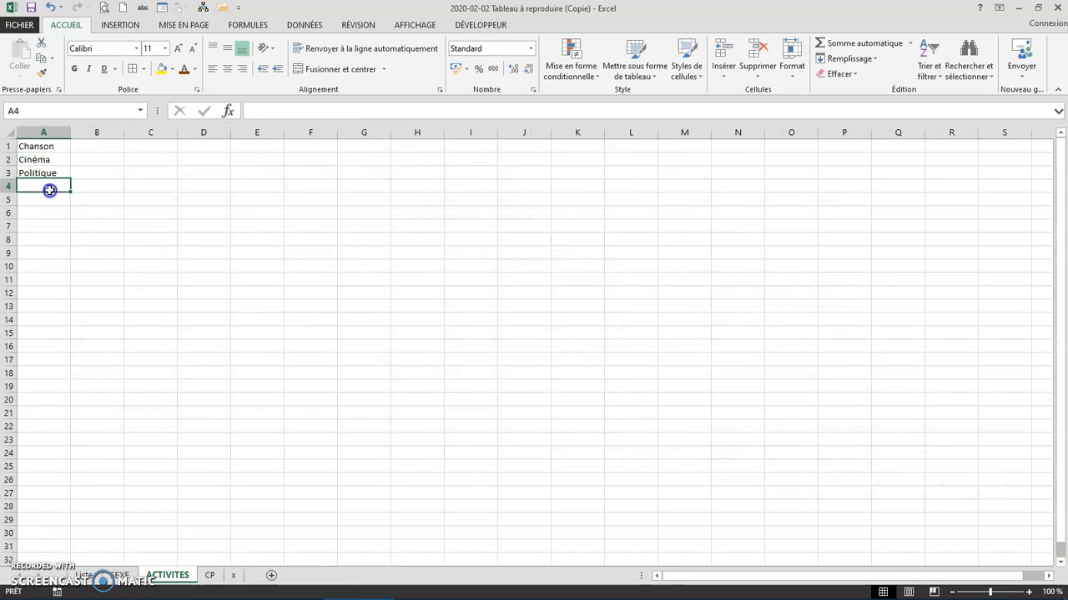
text(s)
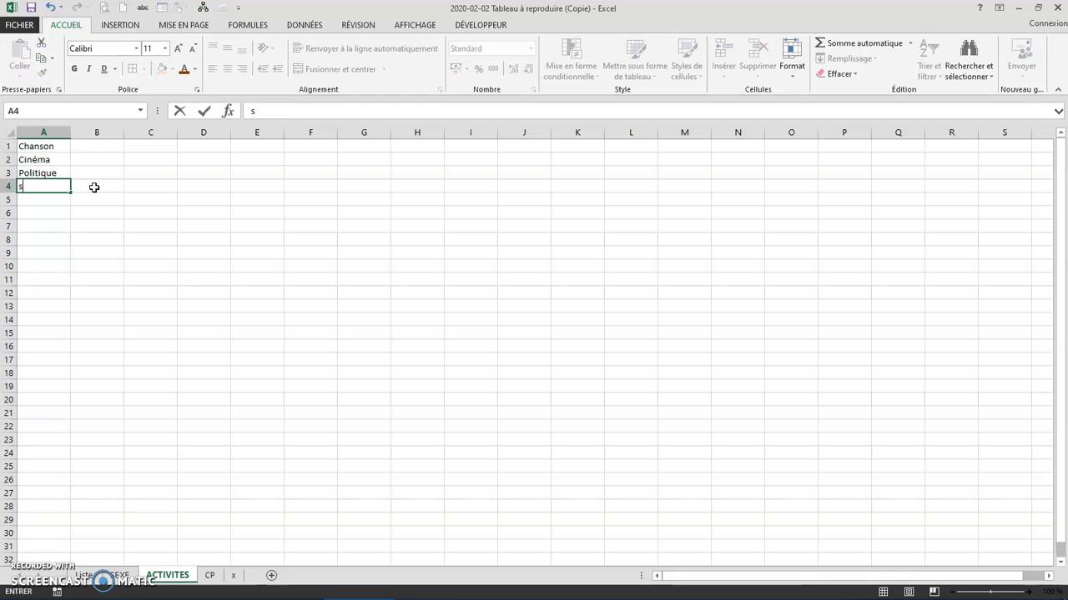
key(Escape)
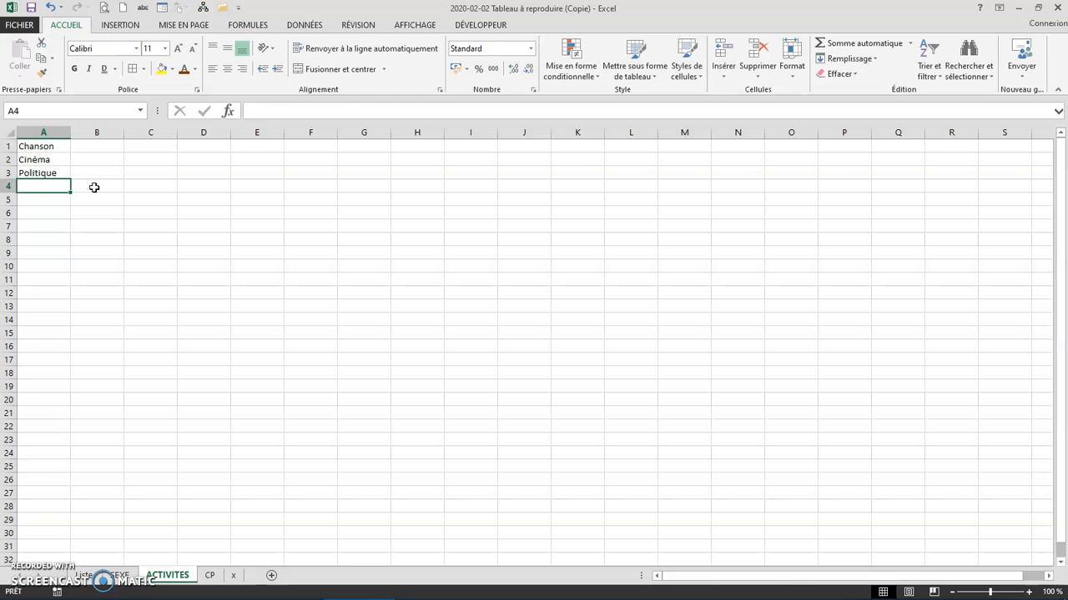
text(Spo)
key(Return)
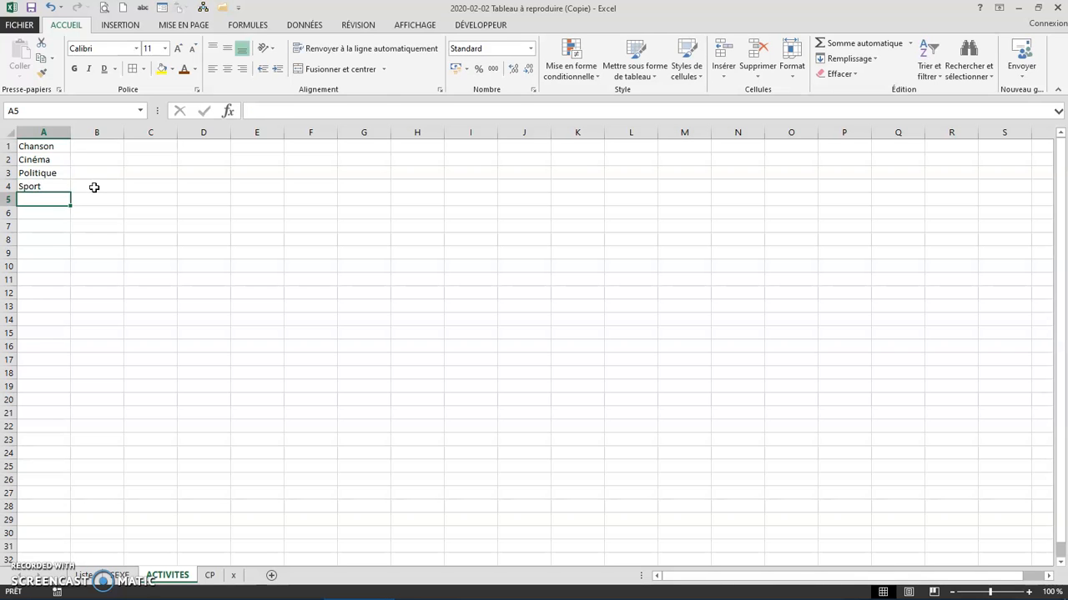
On the Liste sheet, choose Sport for the empty Activité cells E3 and E5
click(99, 576)
click(244, 183)
click(221, 221)
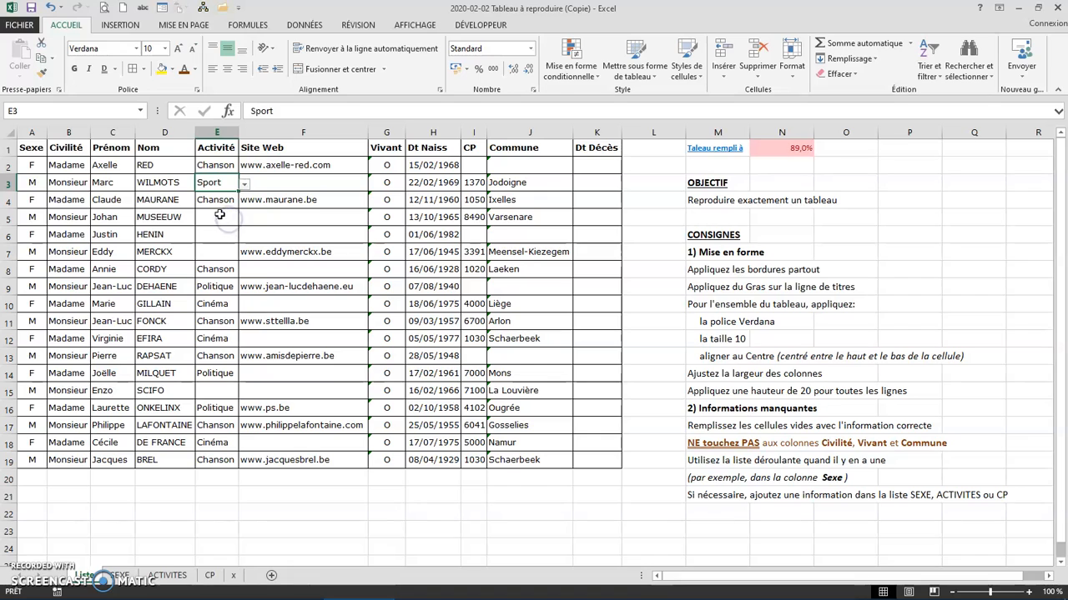
click(219, 215)
click(246, 220)
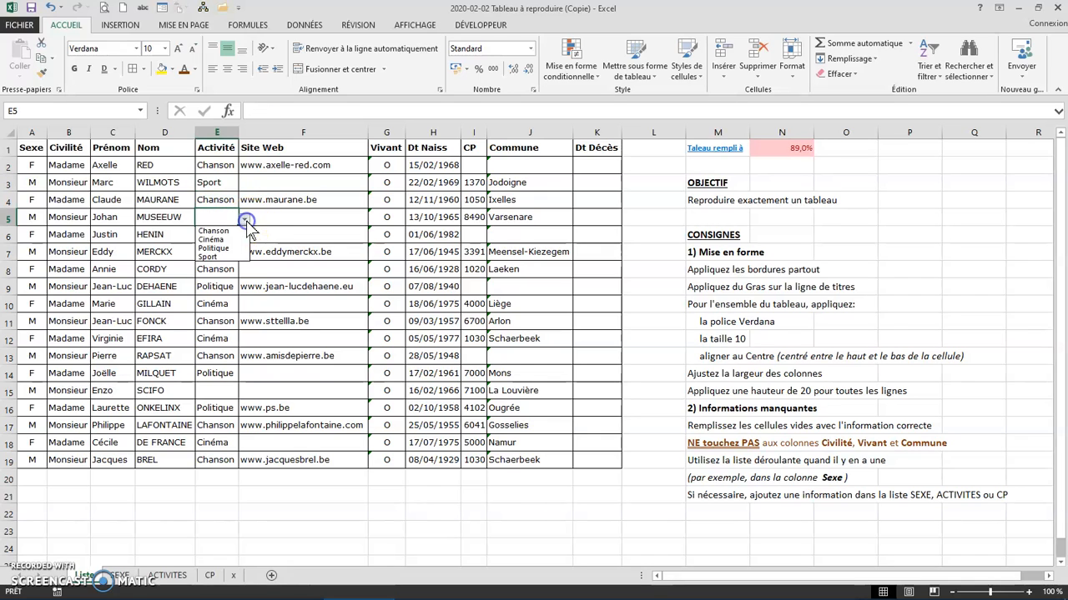
click(213, 257)
Choose Sport for the remaining empty Activité cells E6, E7 and E15
click(221, 237)
click(242, 236)
click(220, 275)
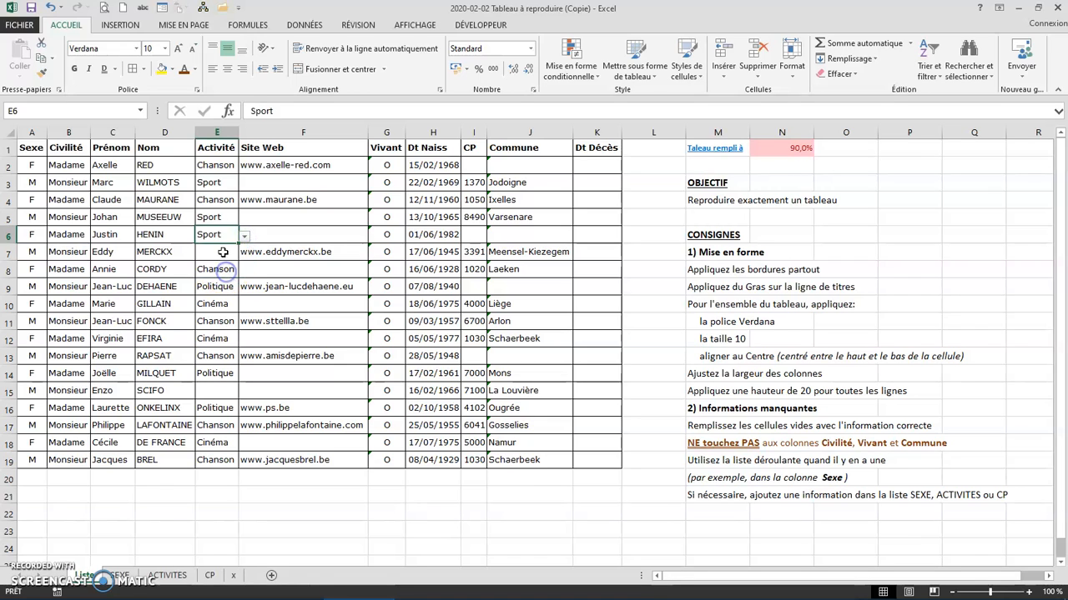
click(223, 252)
click(244, 252)
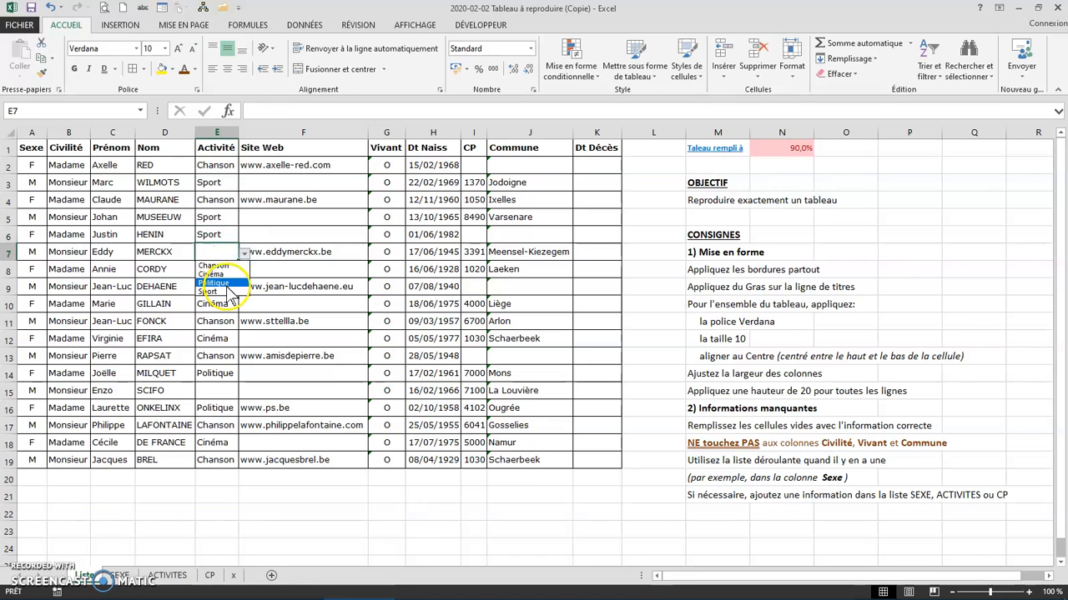
click(218, 291)
click(219, 391)
click(243, 392)
click(225, 427)
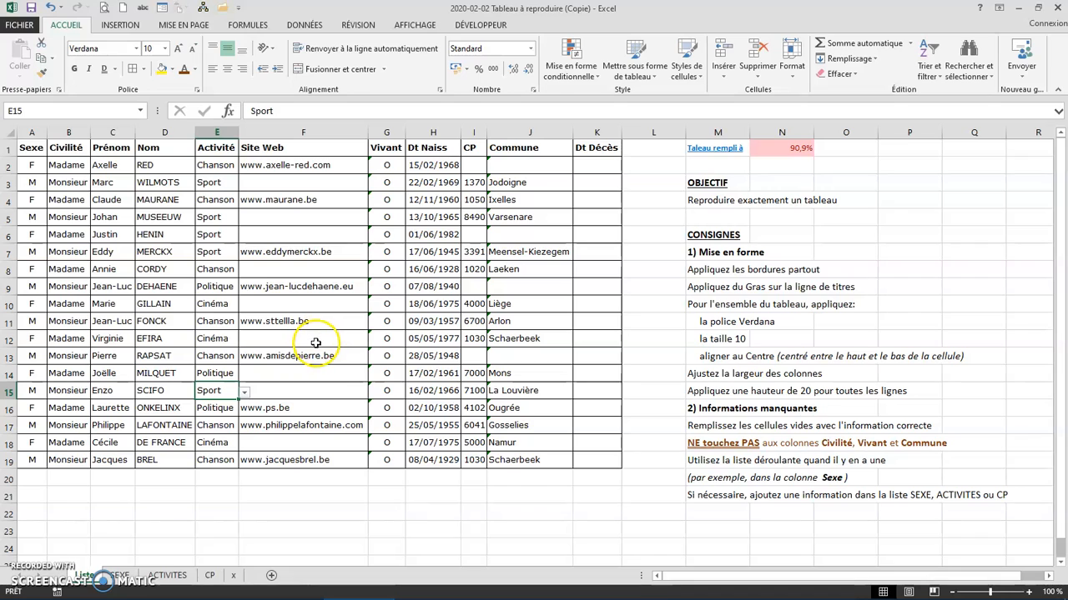
click(317, 376)
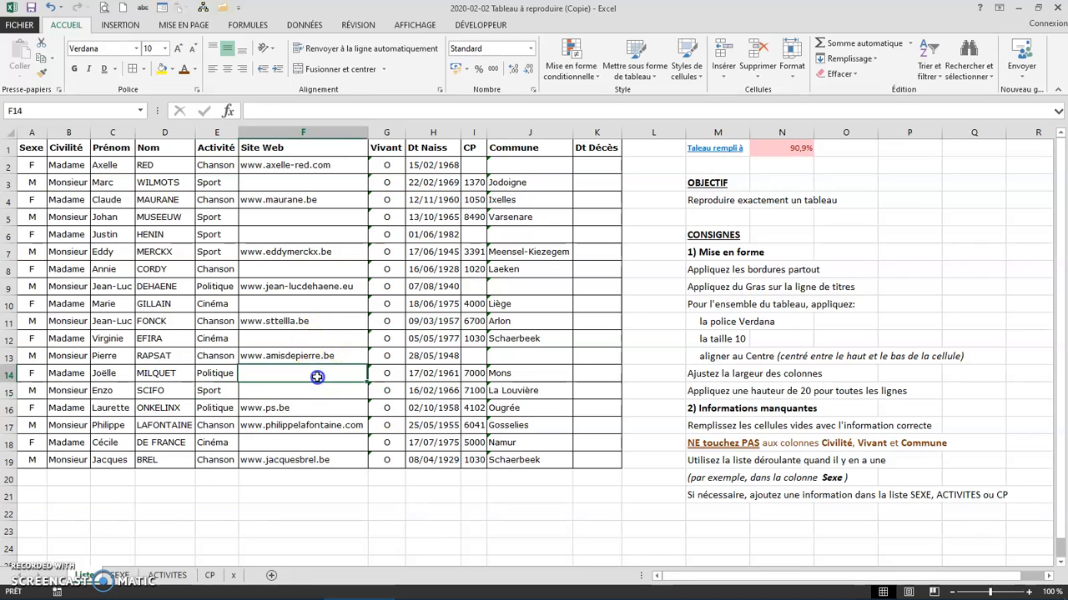
text(www)
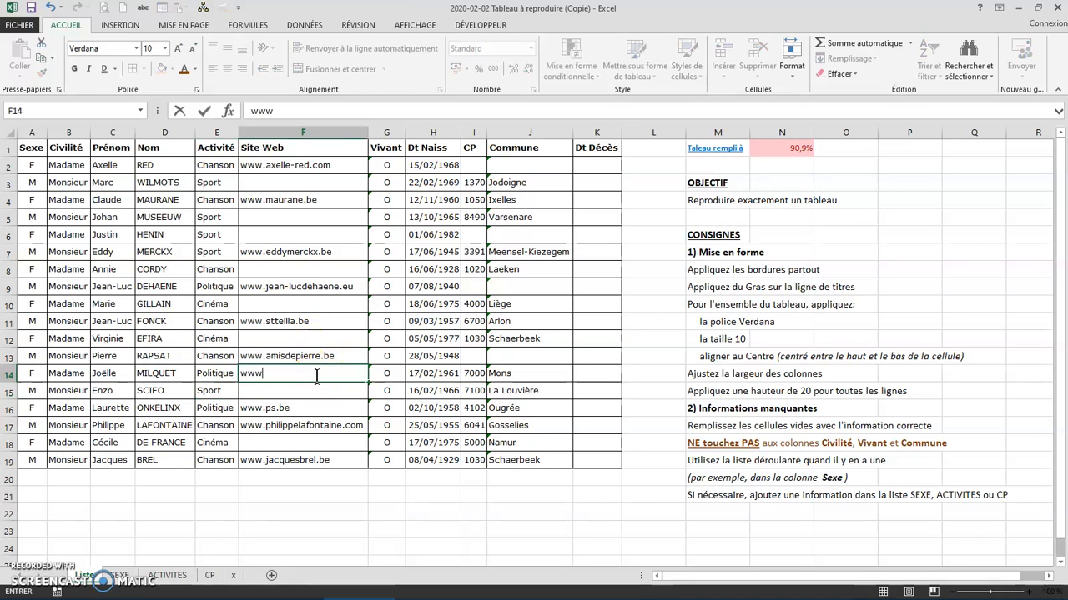
text(.)
key(Return)
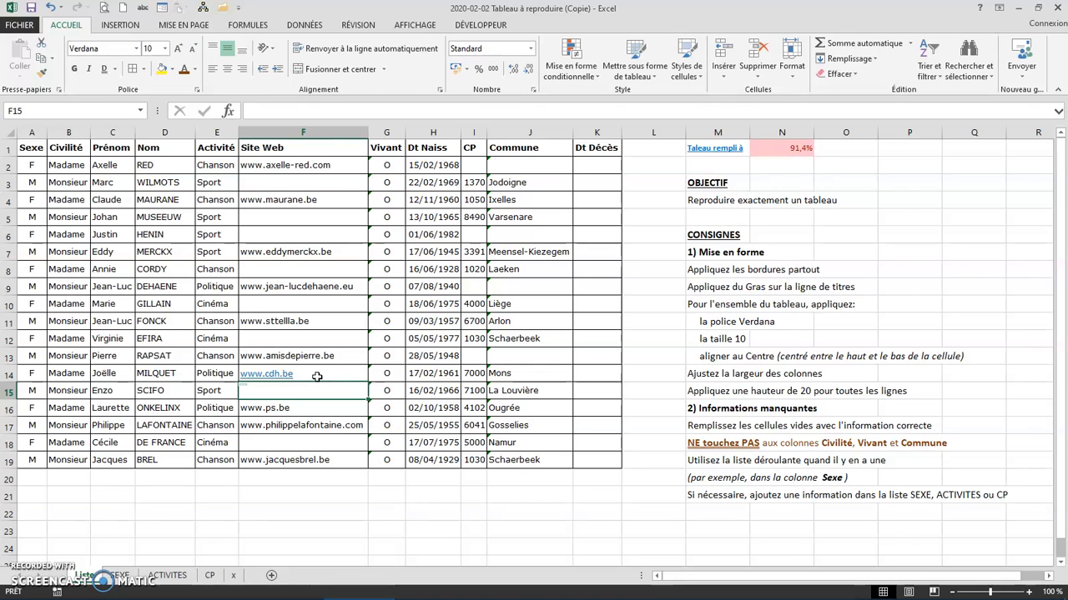
key(ctrl+z)
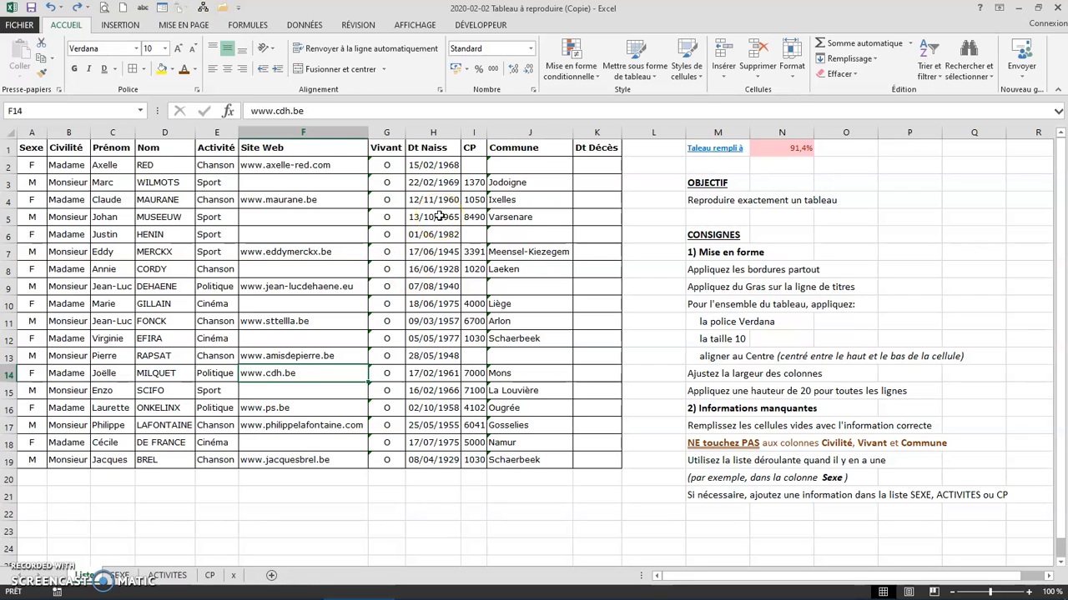
Try to enter the postal code 9000 directly in the CP cell I2
click(474, 167)
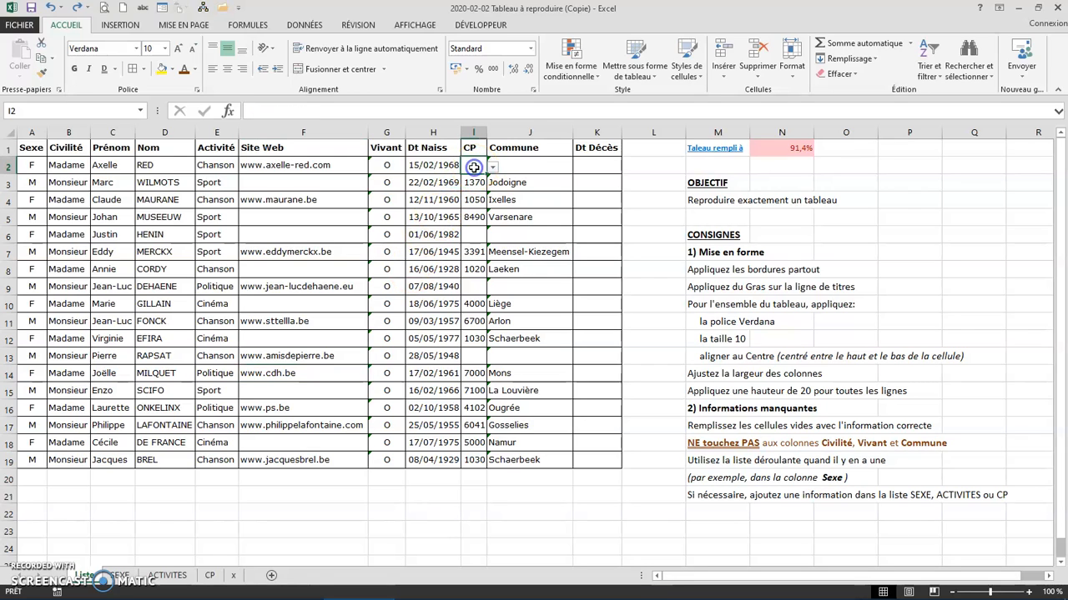
text(9000)
key(Return)
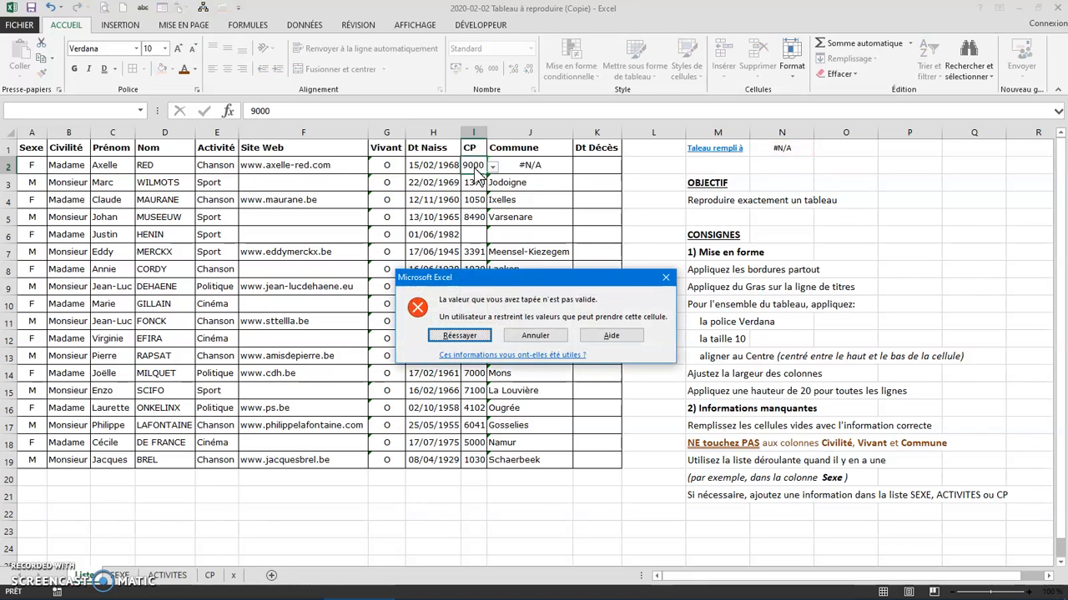
click(535, 335)
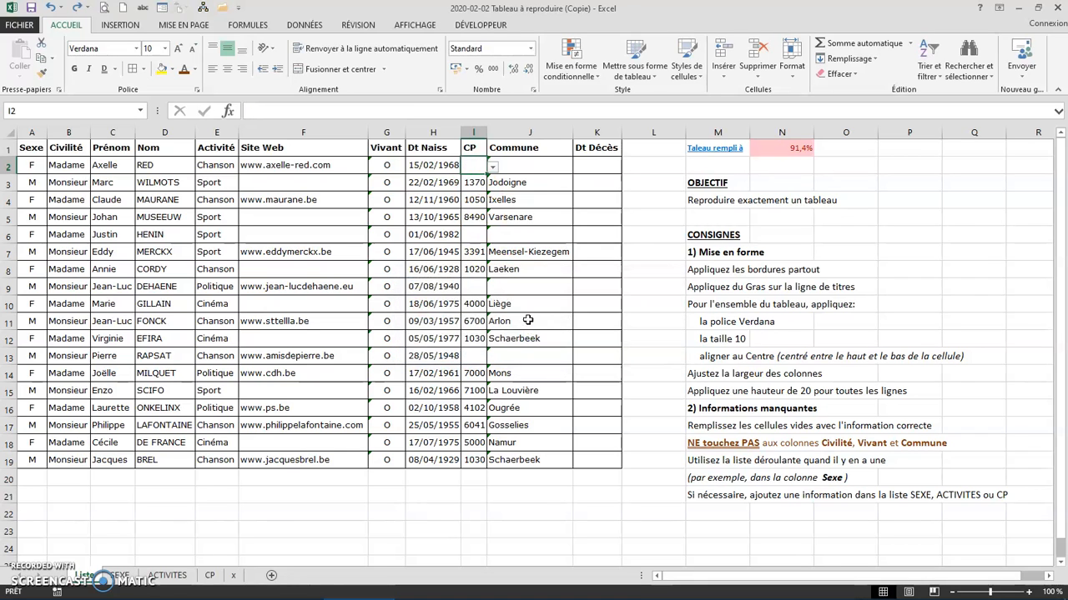
Add the postal code 9000 with the commune Gand in row 18 of the CP sheet
click(210, 575)
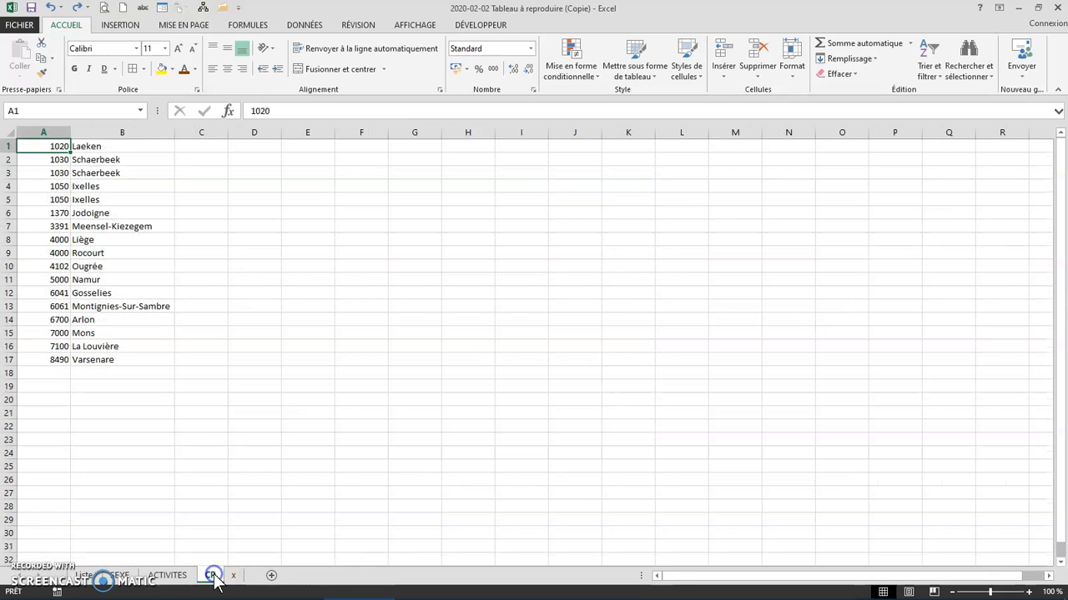
click(51, 373)
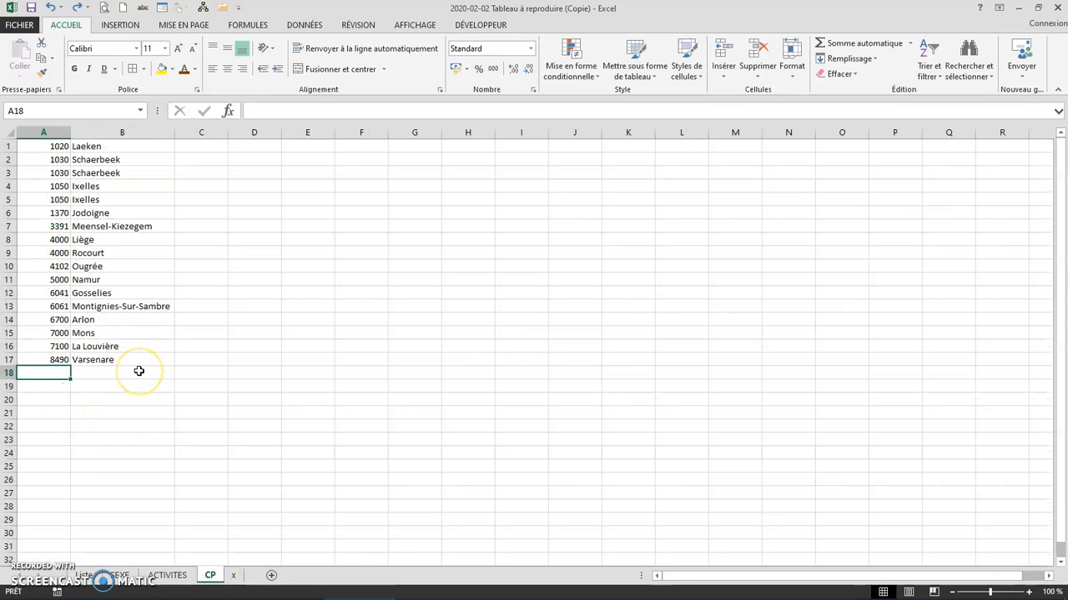
text(9000)
key(Tab)
text(Gand)
key(Return)
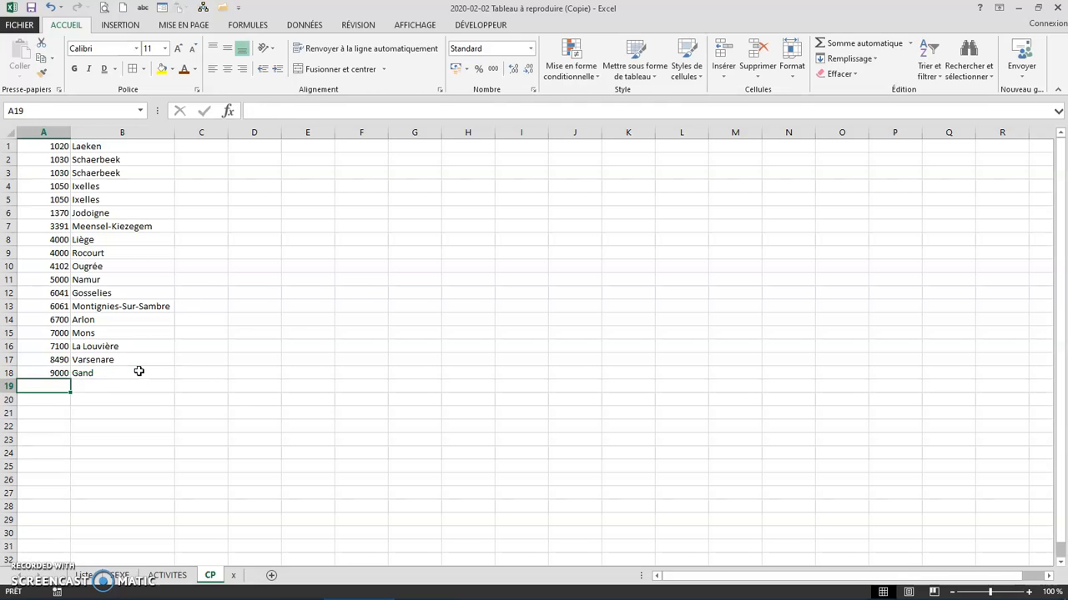
On the Liste sheet, choose postal code 9000 for the CP cell I2
click(87, 575)
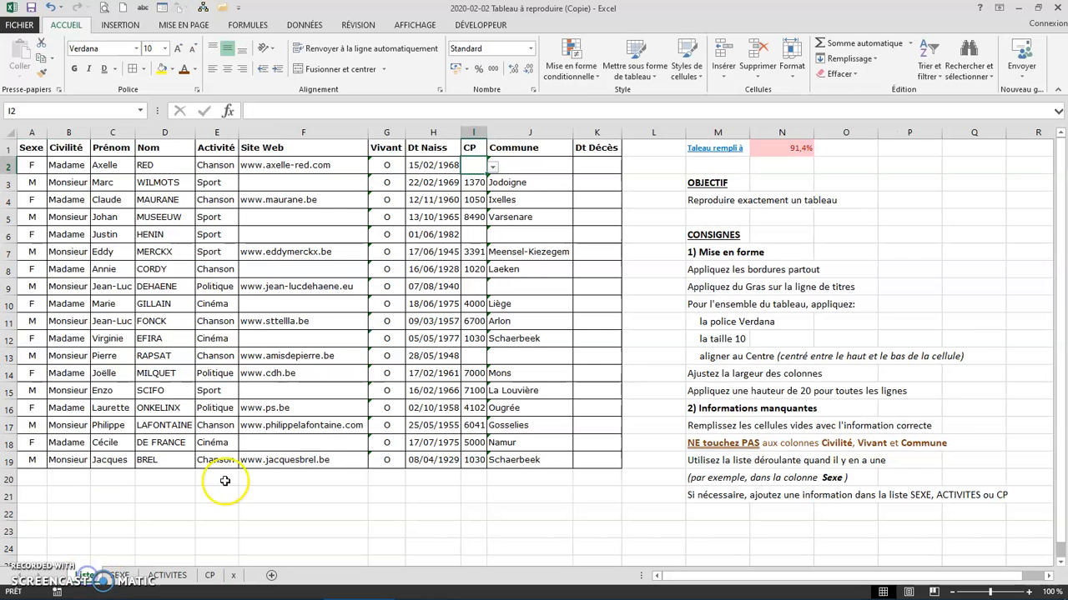
click(492, 167)
scroll(479, 217, down, 3)
click(472, 237)
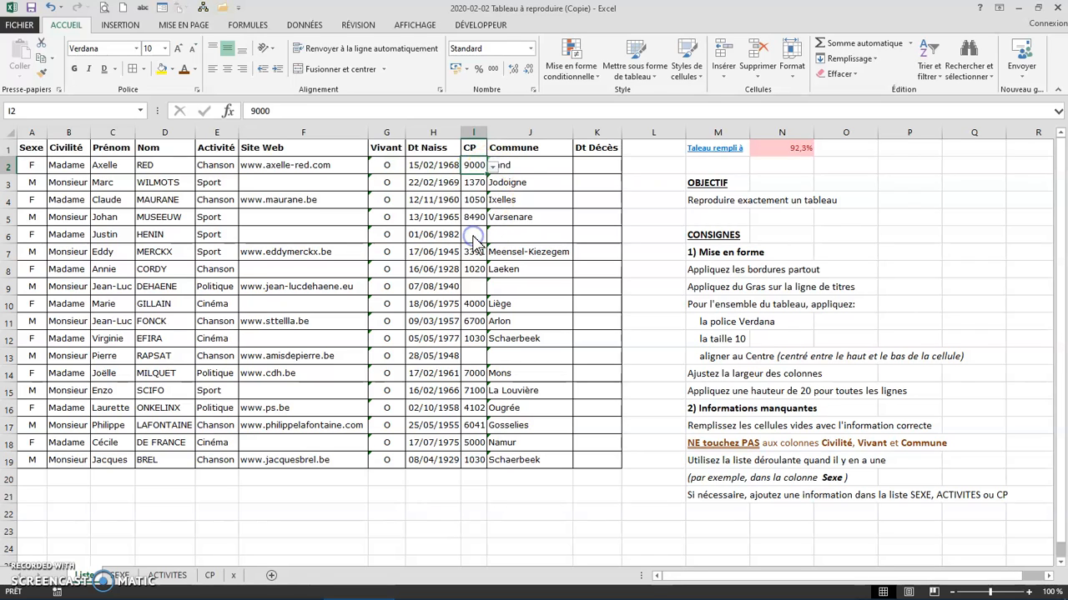
Choose postal code 4000 for the empty CP cell I6
click(472, 236)
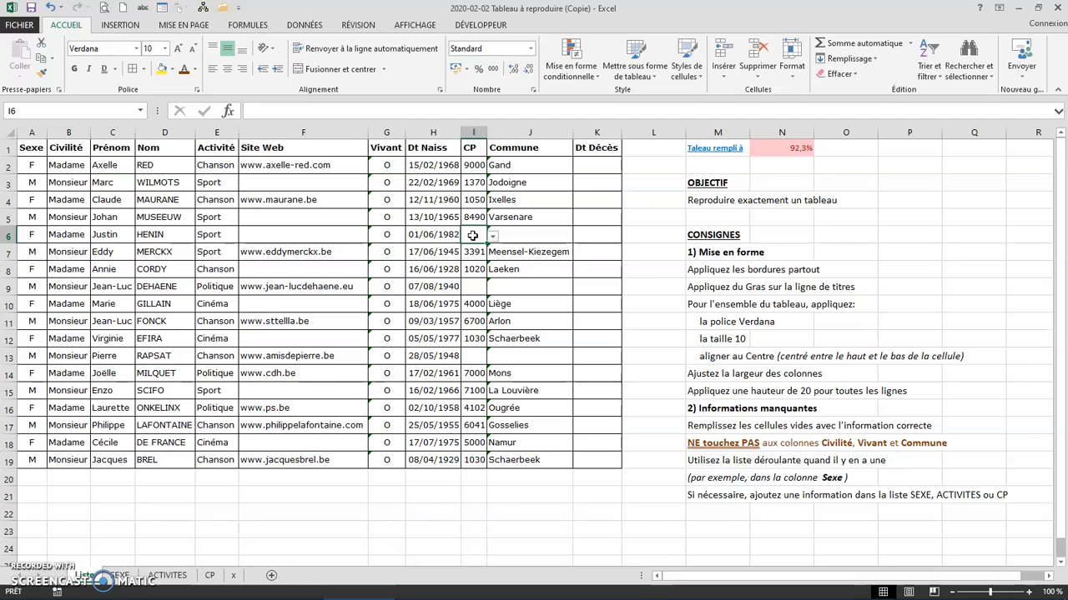
click(493, 236)
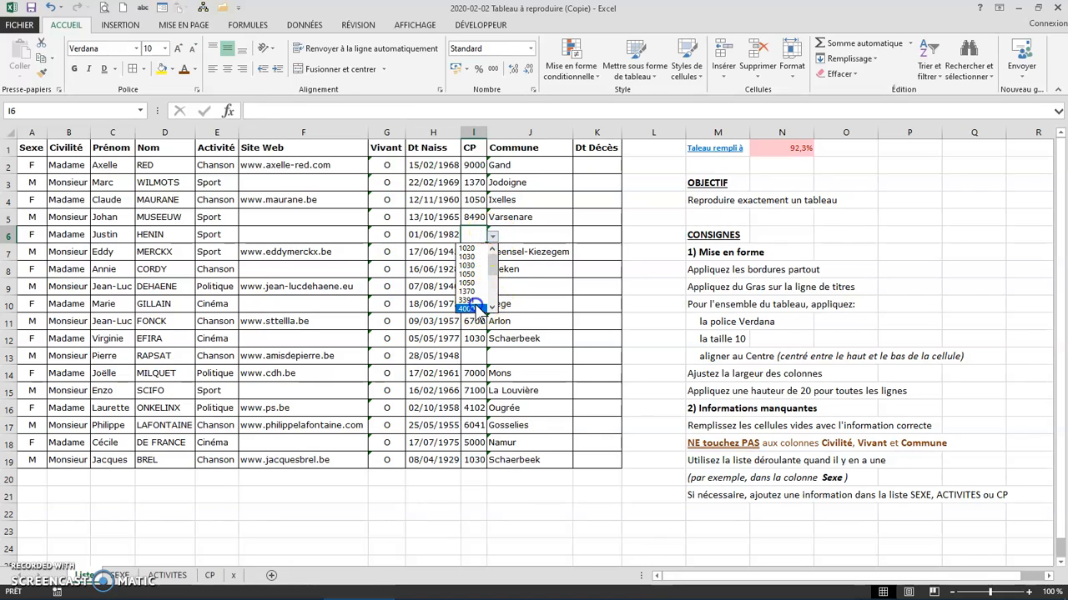
click(472, 308)
Add the postal code 34000 in cell A19 of the CP sheet for the missing entry in I9
click(477, 288)
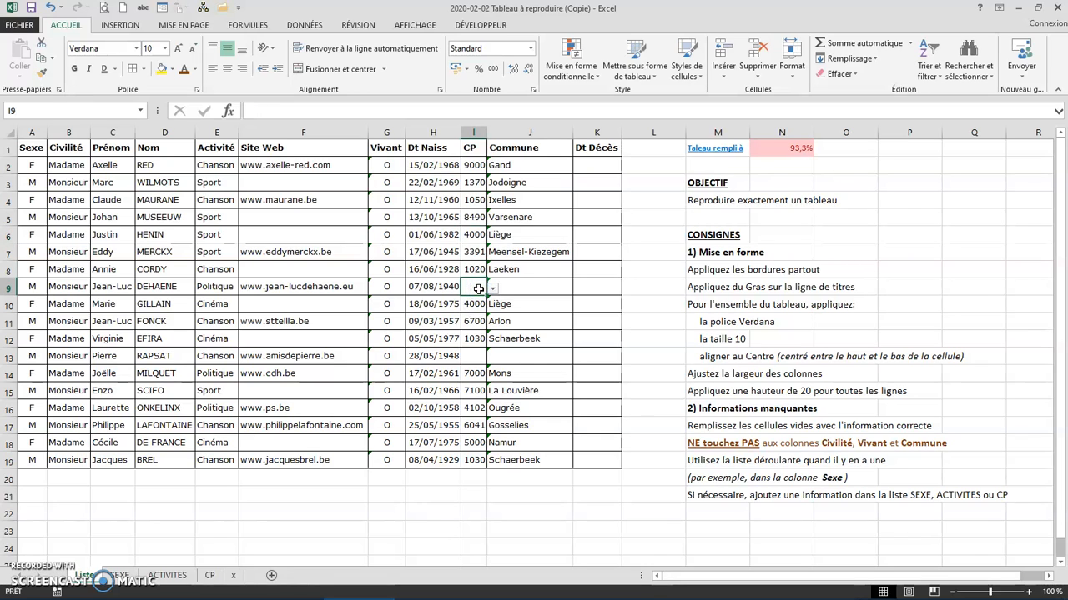
click(493, 288)
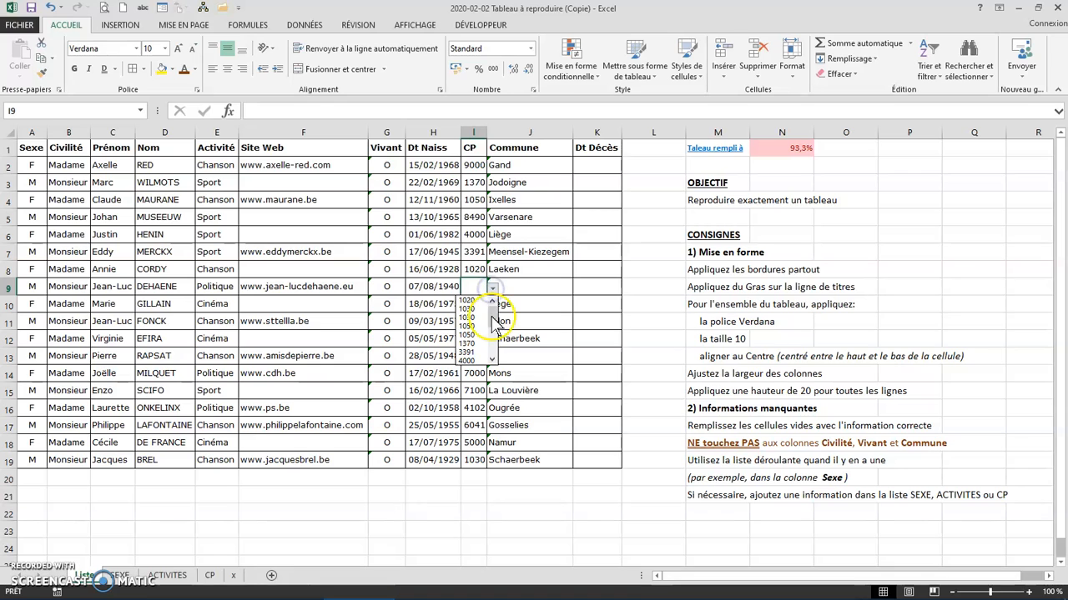
click(478, 286)
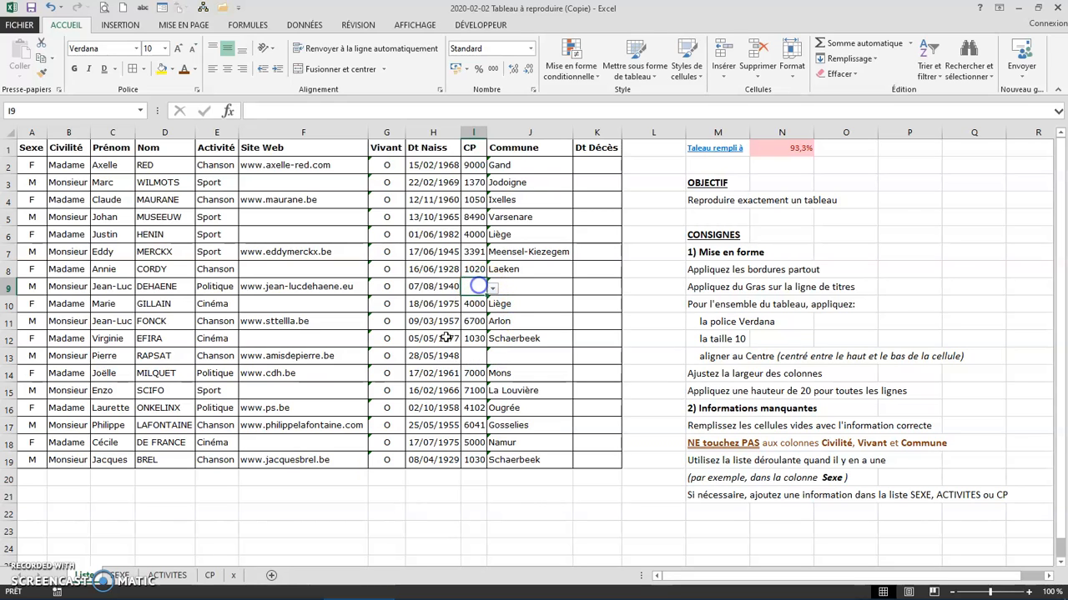
click(210, 576)
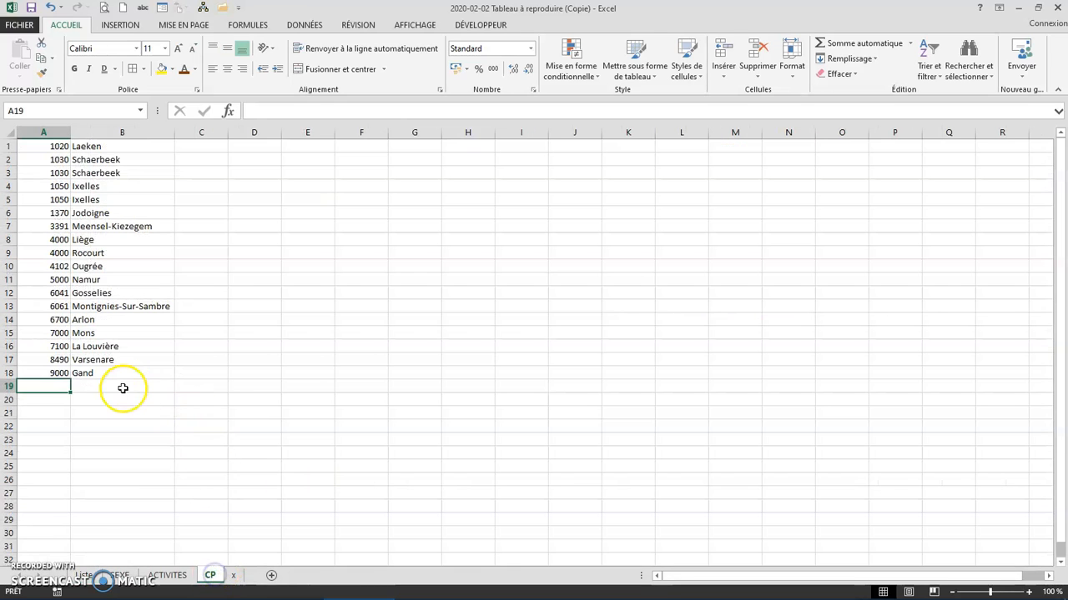
text(34000)
key(Tab)
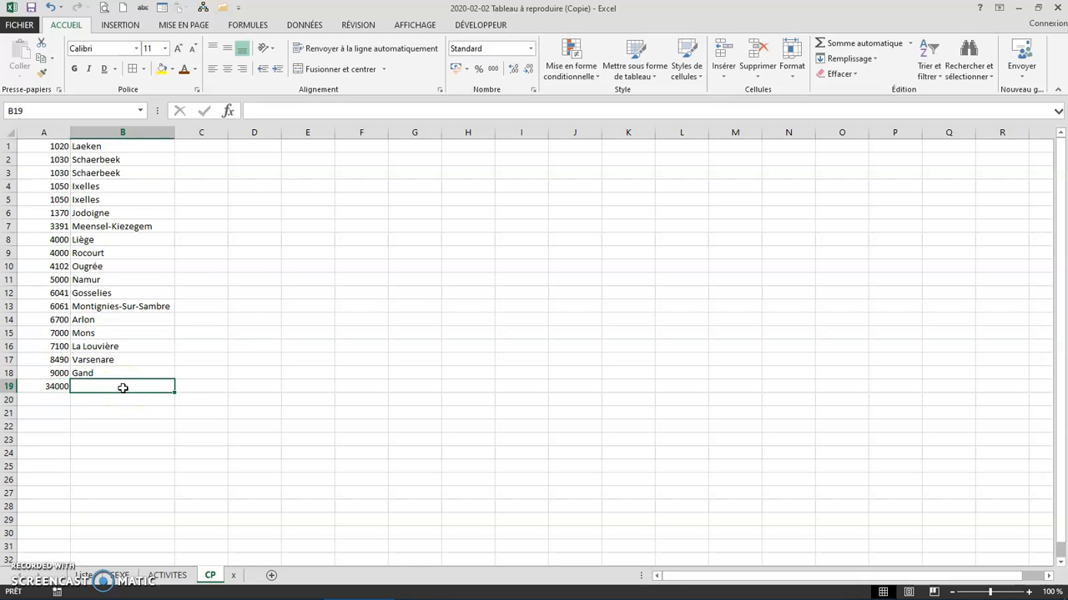
Try the commune name Montpelliers in cell B19 beside 34000, and clear the cell again
text(Montpe)
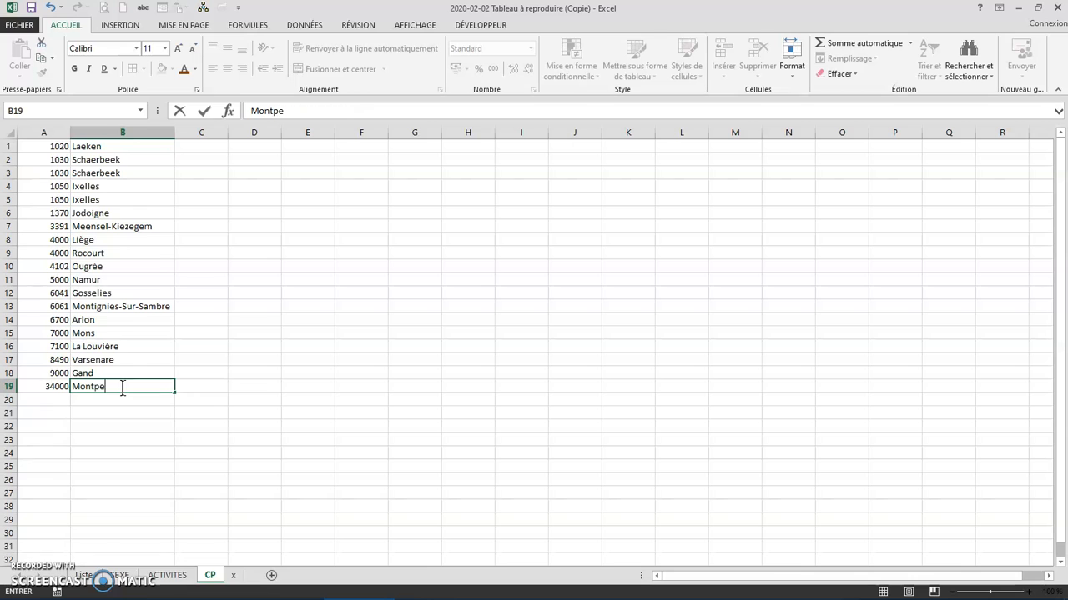
text(lliers)
key(Return)
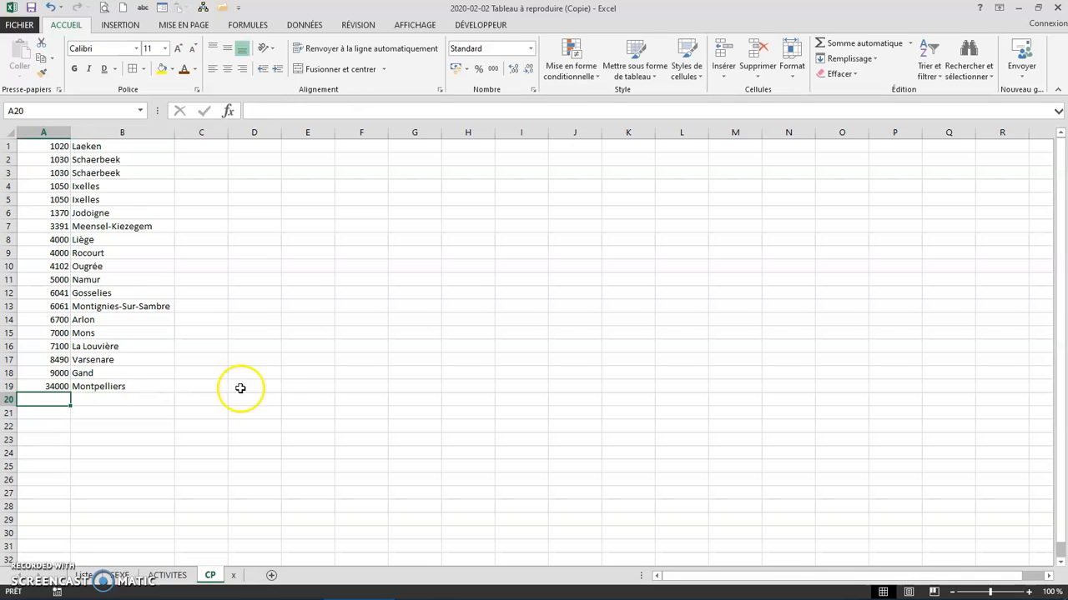
click(163, 387)
key(BackSpace)
key(Return)
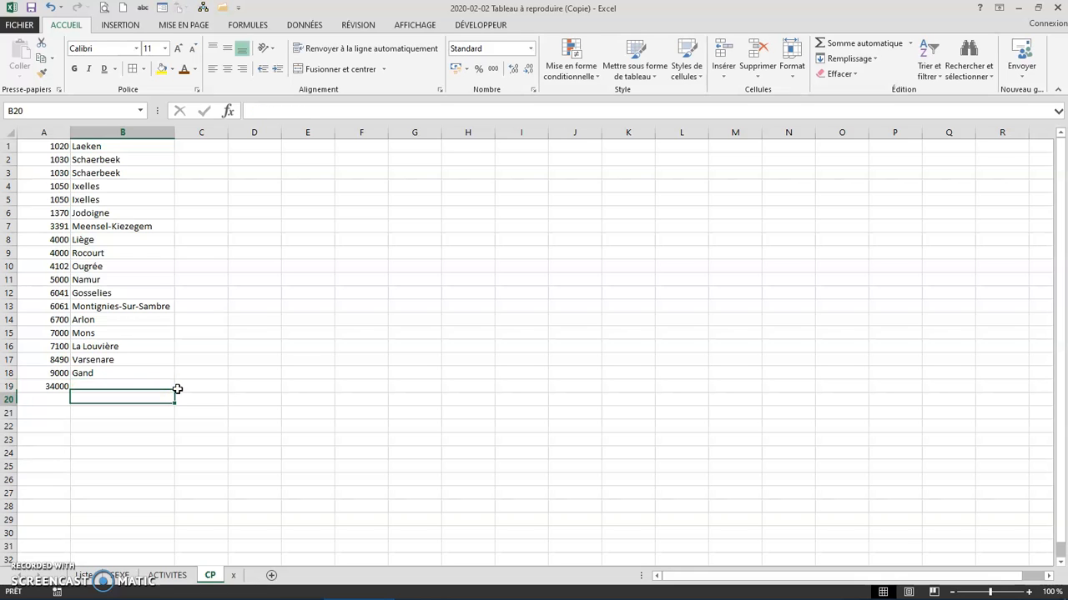
Enter the commune Montpellier in cell B19 of the CP sheet beside postal code 34000
key(Up)
text(M)
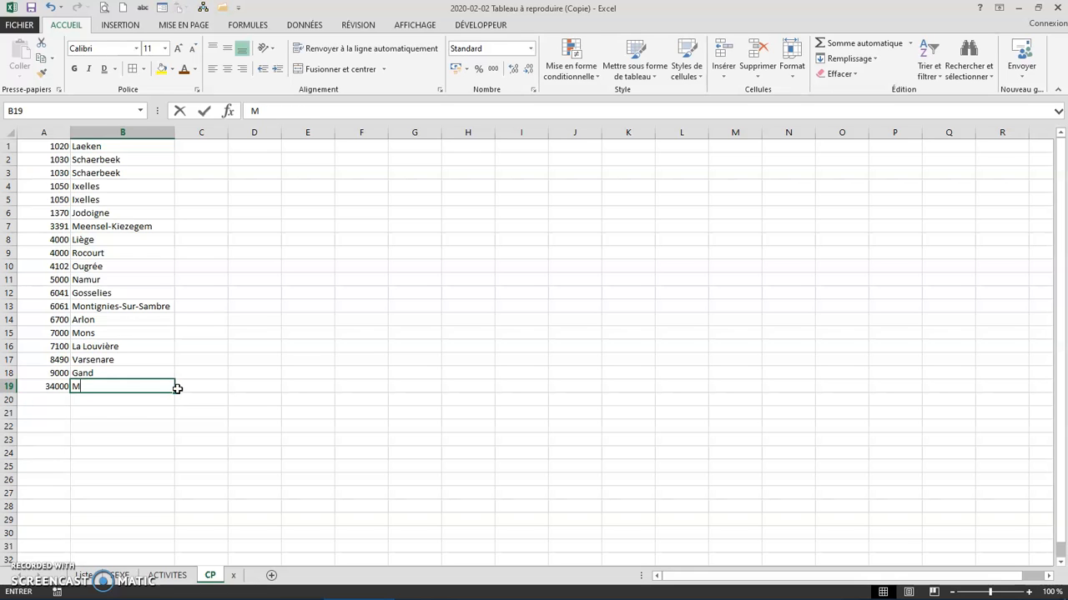
text(ontpellier)
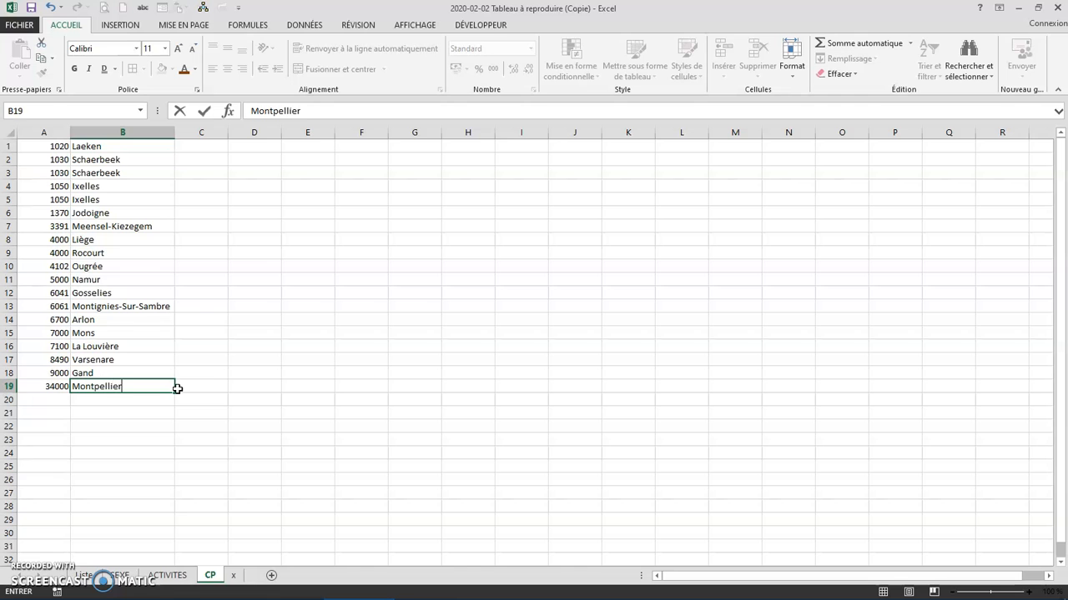
key(Return)
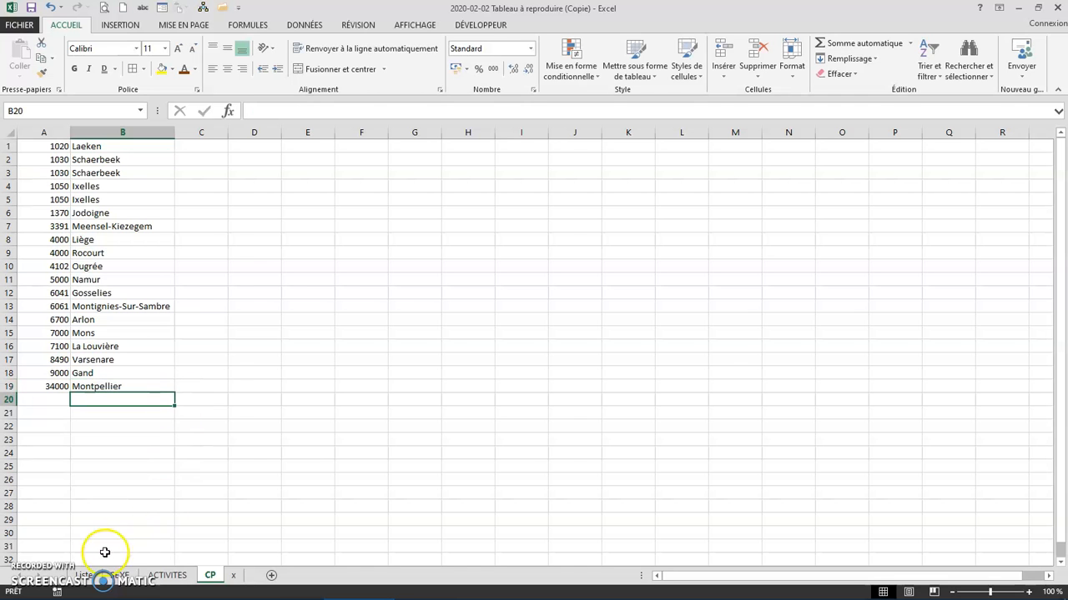
On the Liste sheet, choose postal code 34000 for cell I9 and auto-fit the CP column's width to it
click(86, 574)
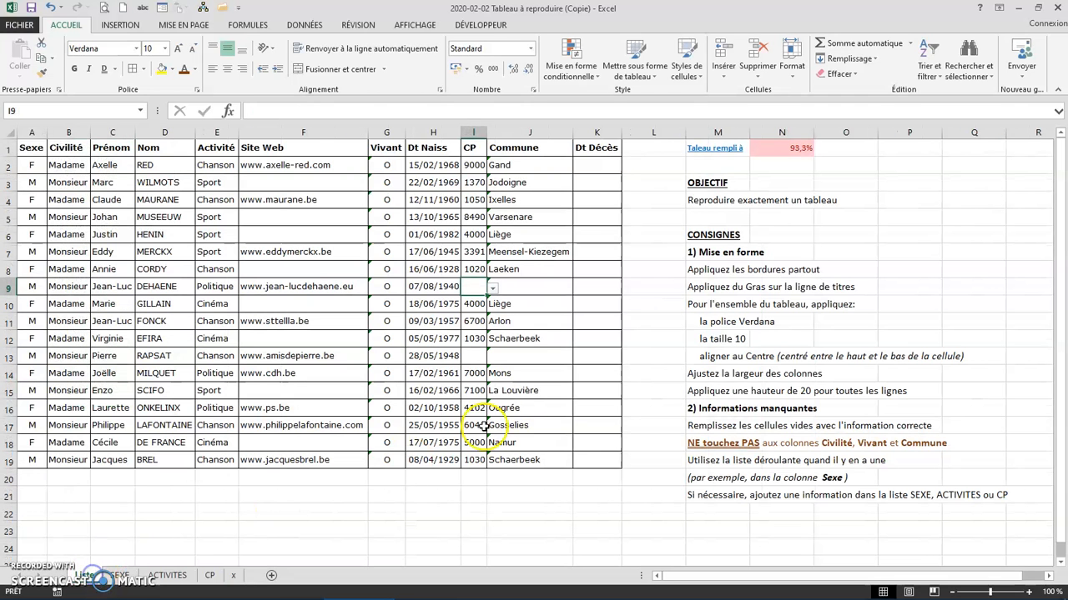
click(493, 288)
drag(492, 318, 492, 357)
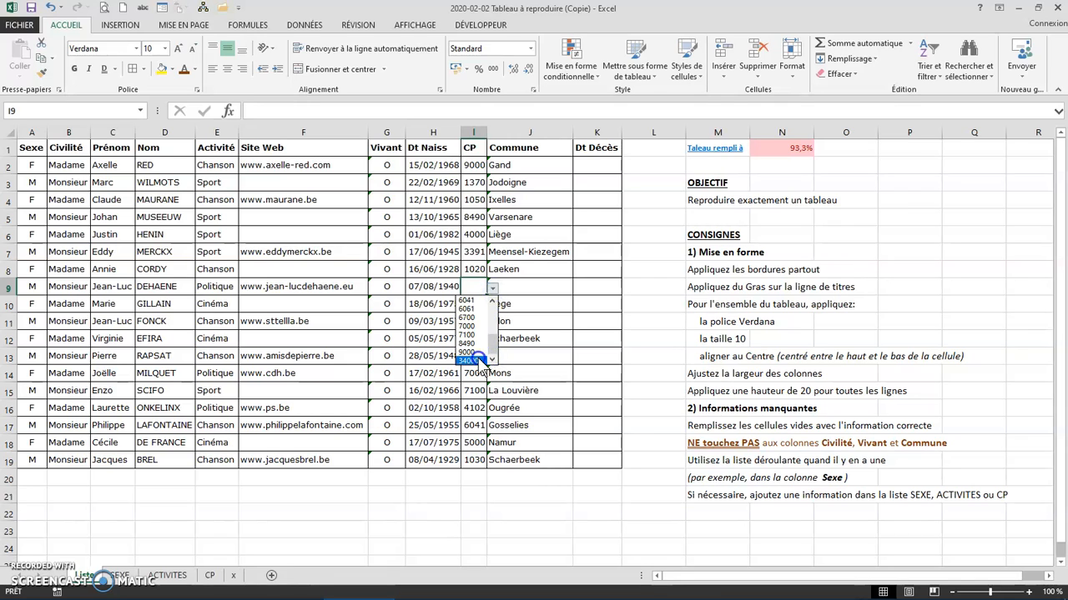
click(472, 361)
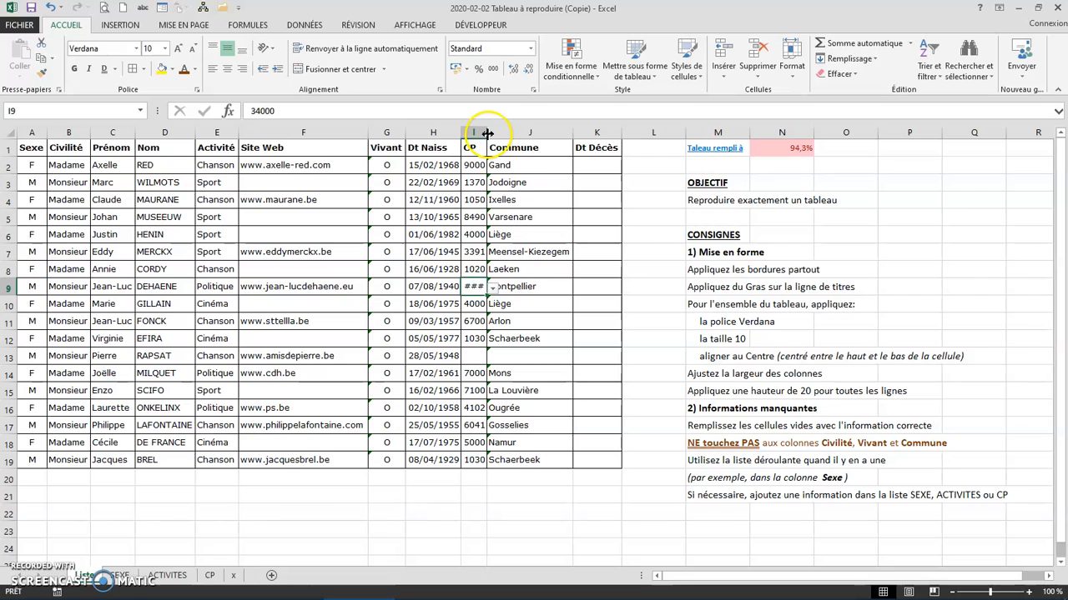
click(794, 81)
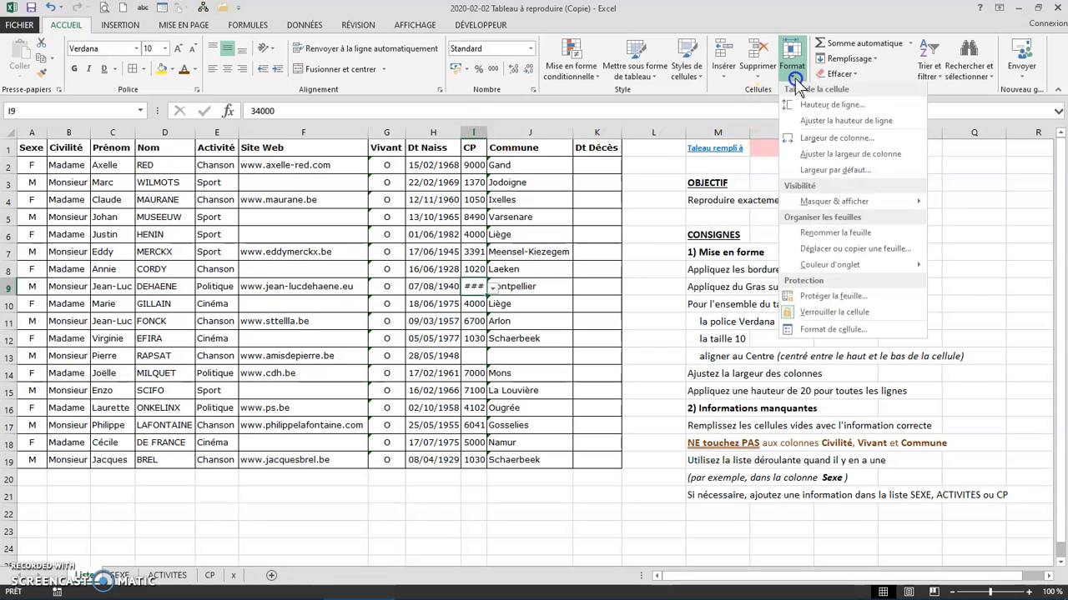
click(803, 153)
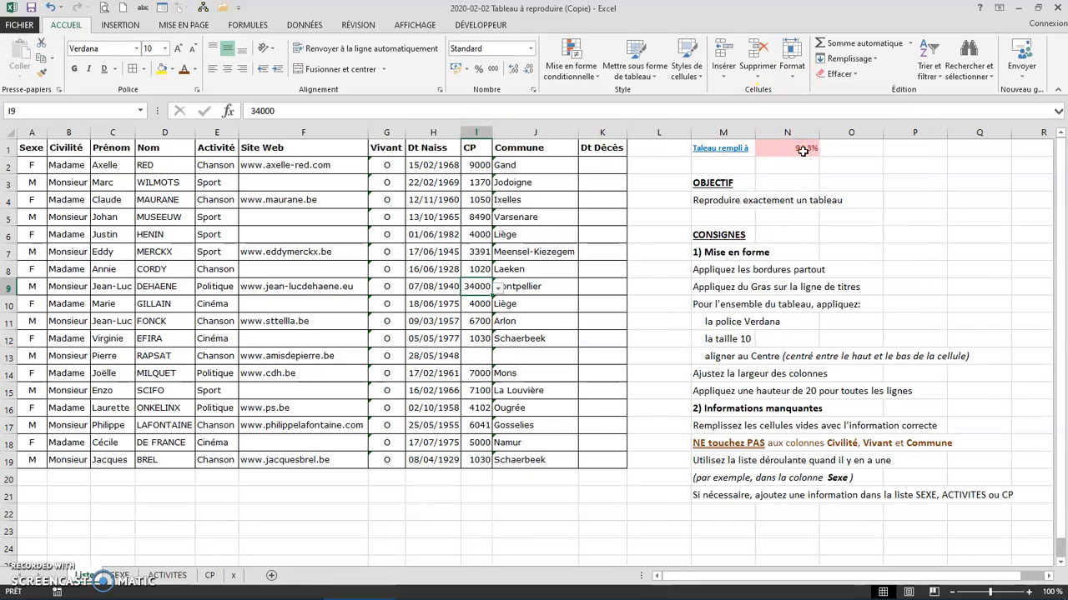
Choose postal code 1050 (Ixelles) for the empty CP cell I13
click(473, 353)
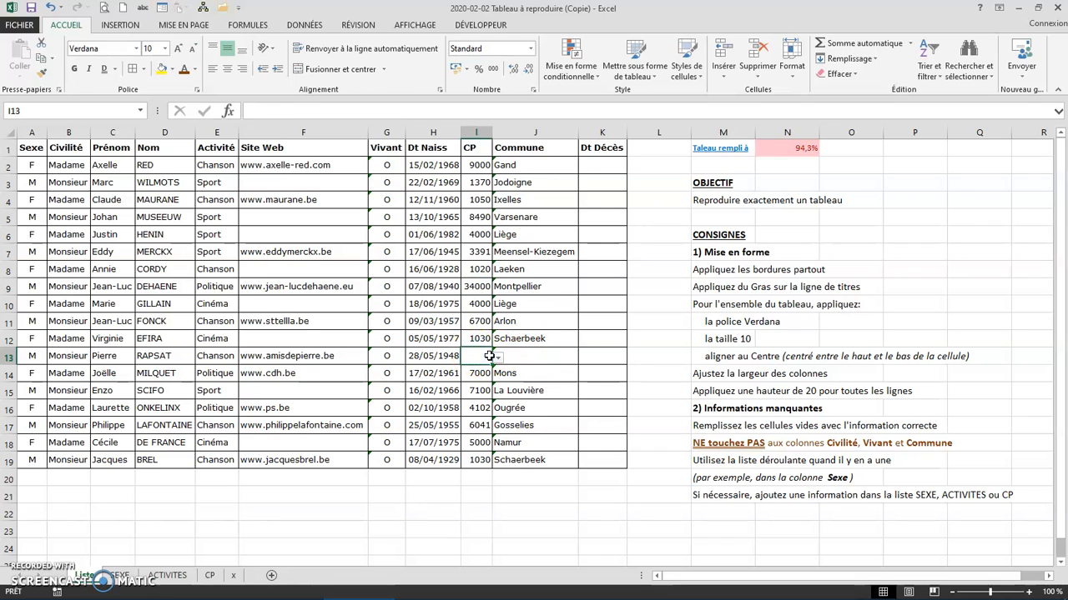
click(497, 356)
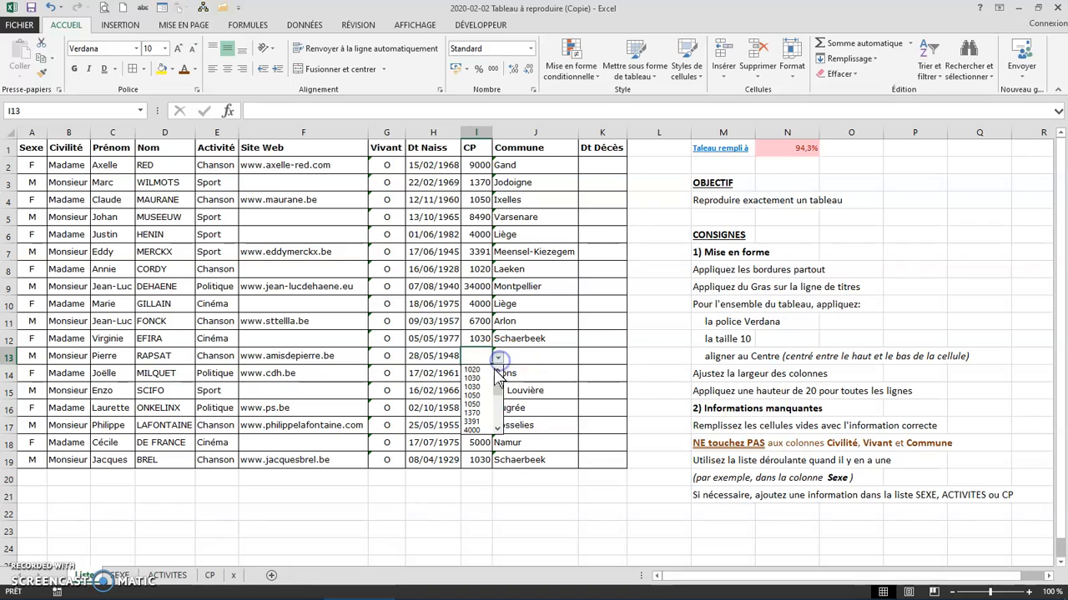
click(477, 404)
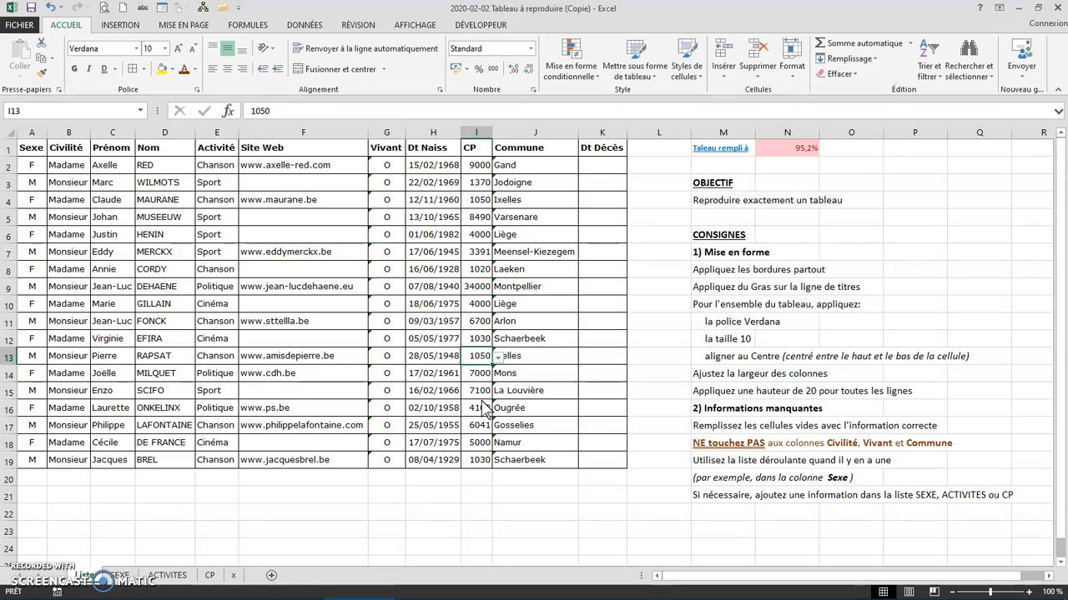
Enter the date of death 07/05/2018 in cell K4 of the Dt Décès column
click(601, 172)
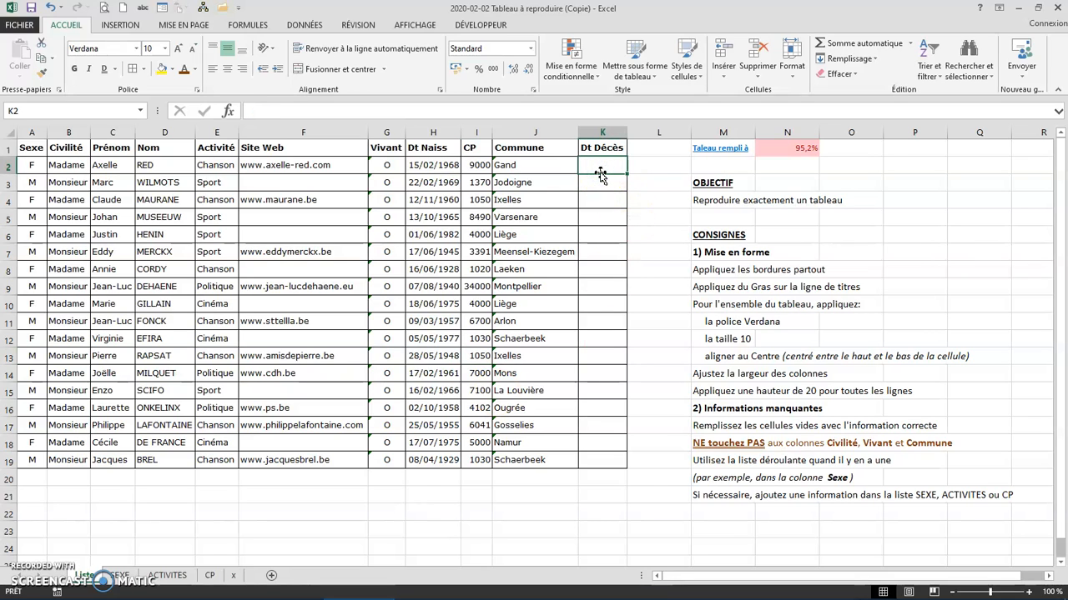
key(Down)
key(Down)
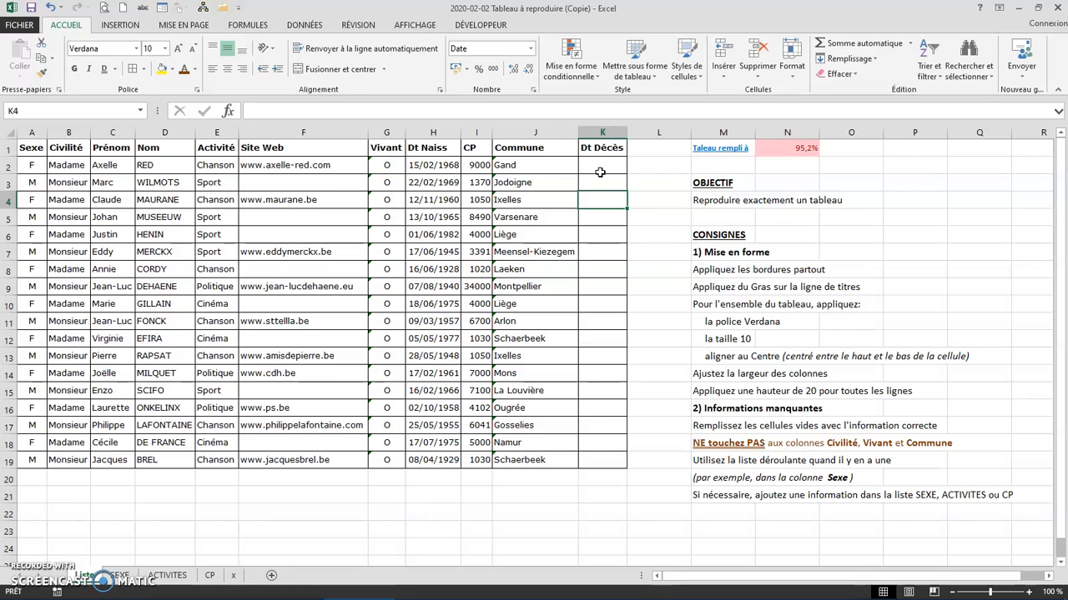
text(7)
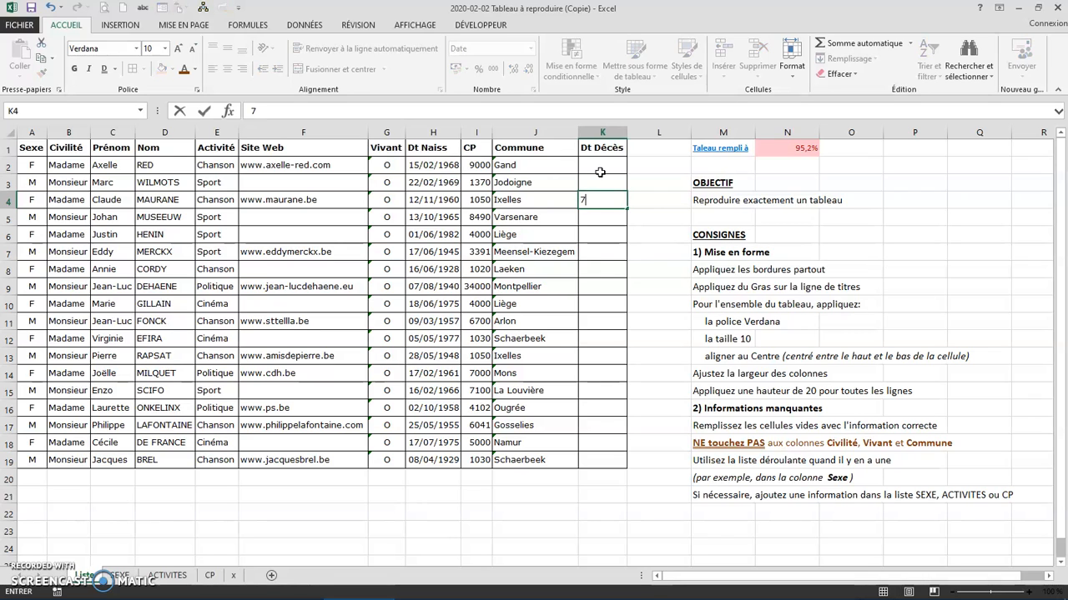
text(/5/18)
key(Return)
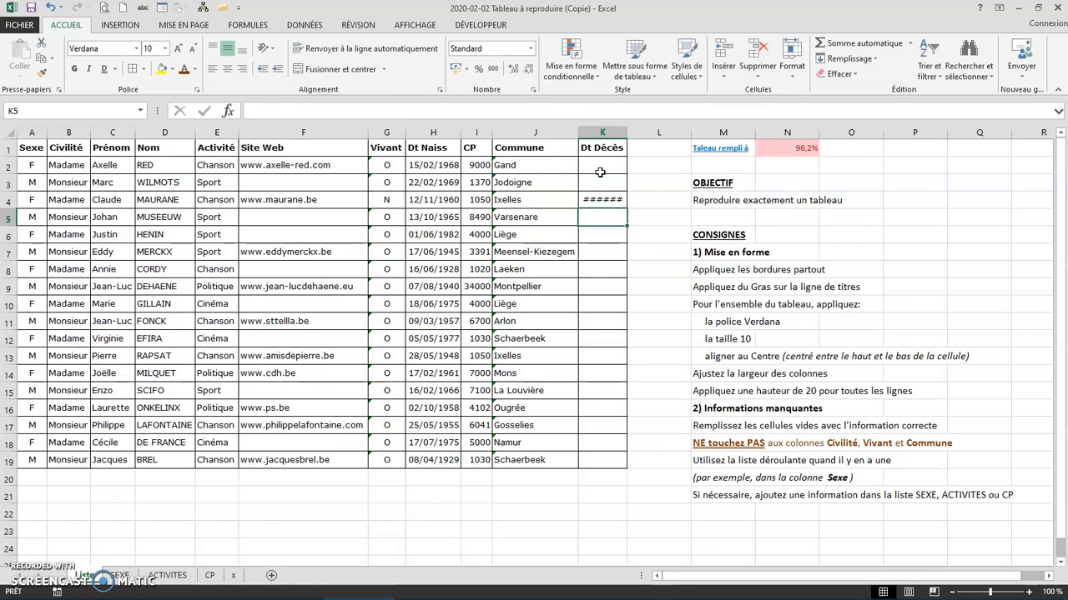
Auto-fit the width of the Dt Décès column to the date in K4
click(616, 199)
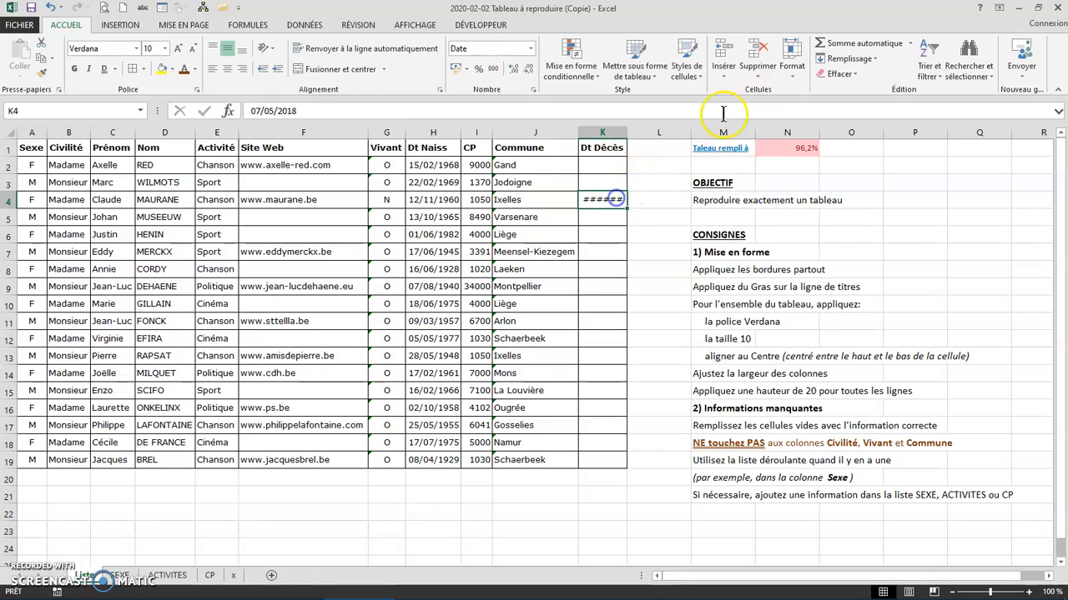
click(792, 66)
click(812, 148)
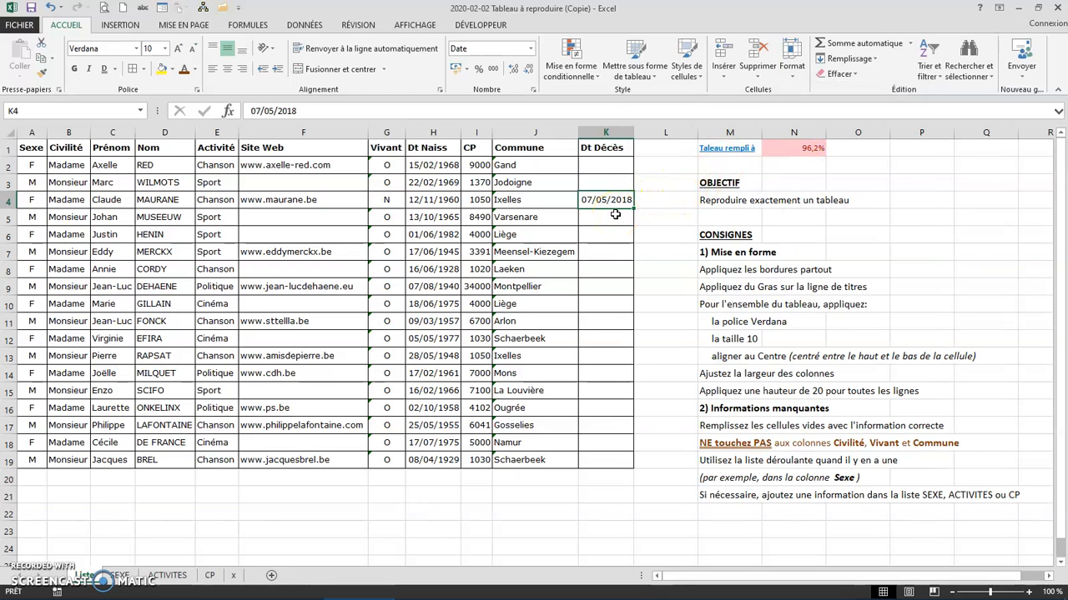
Enter the date of death 04/09/2020 in cell K8 of the Dt Décès column
key(Down)
key(Down)
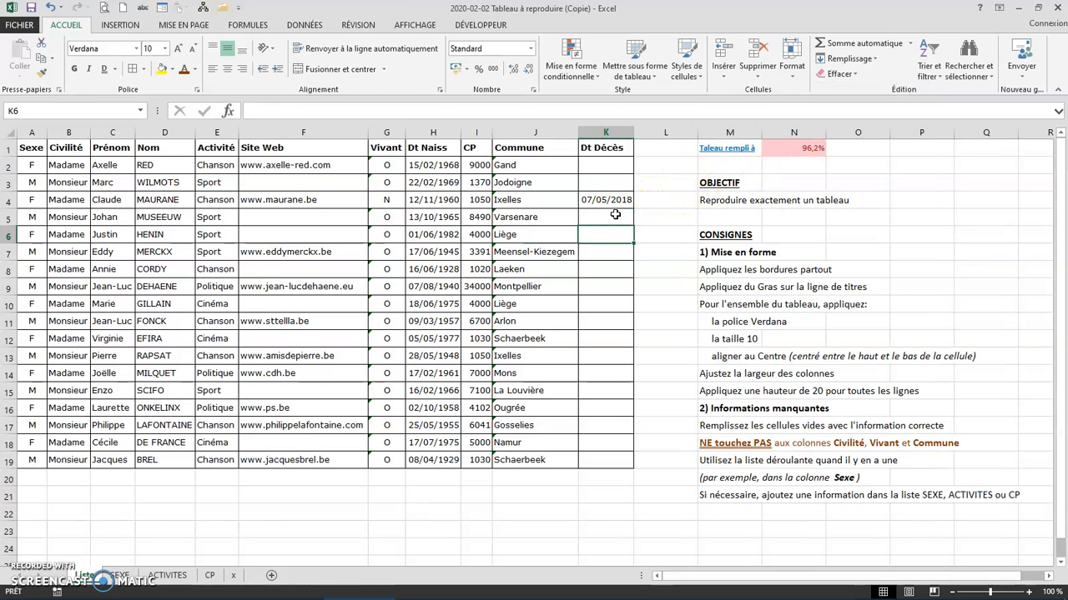
key(Down)
key(Down)
text(4*/)
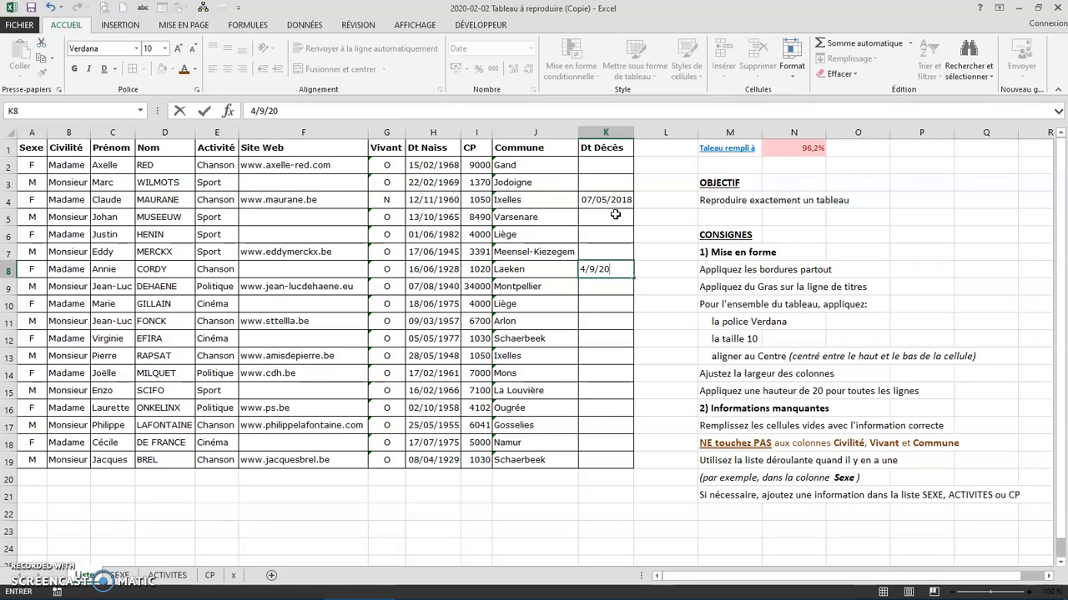
key(Return)
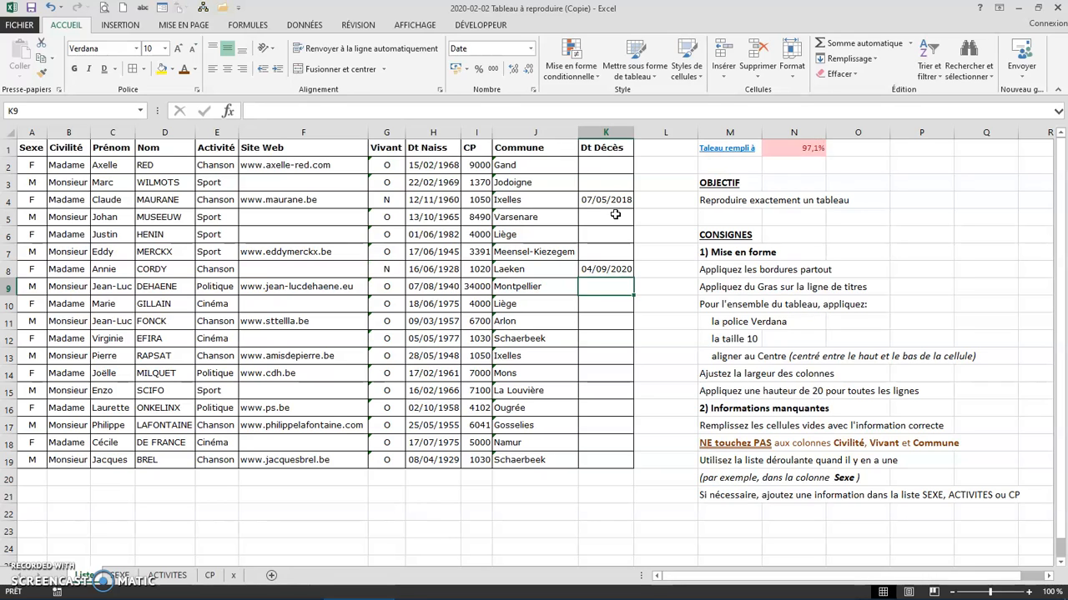
Enter the date of death 15/05/2014 in cell K9 of the Dt Décès column
text(15/)
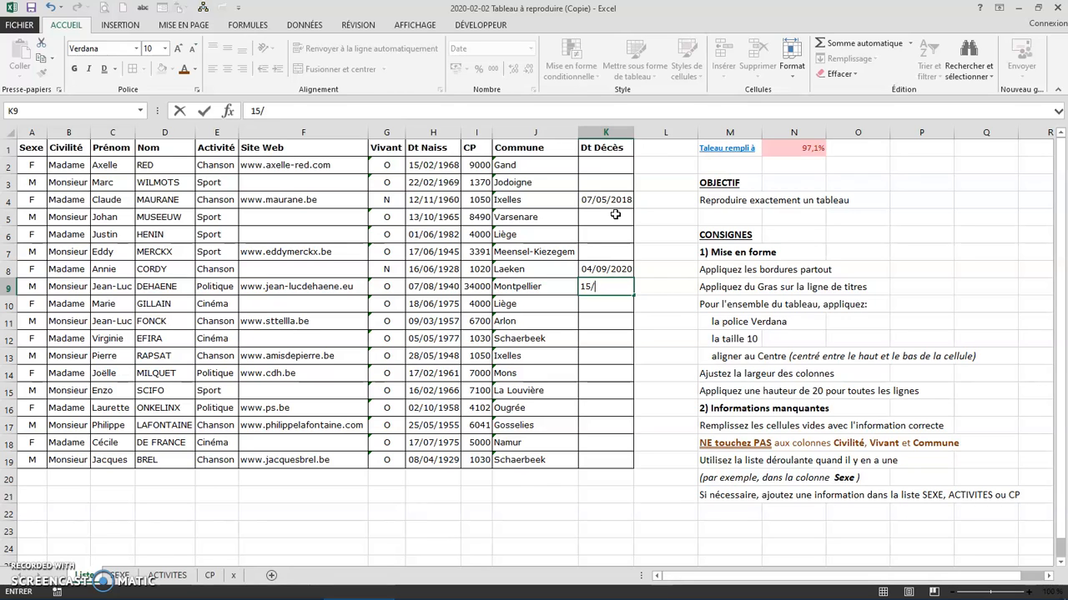
text(05/2014)
key(Return)
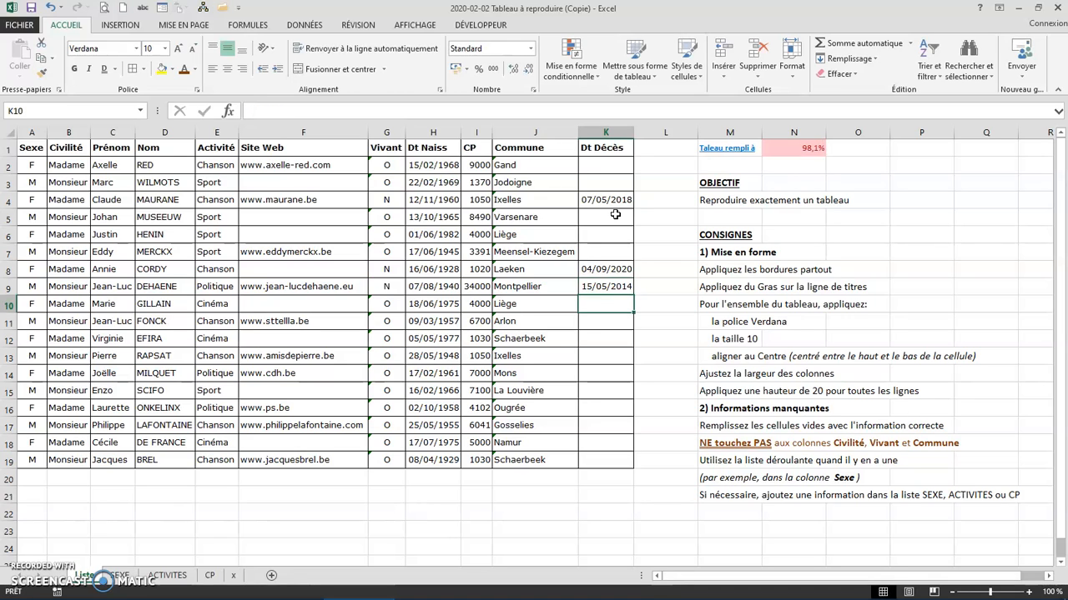
Enter the date of death 20/04/2002 in cell K13 of the Dt Décès column
key(Down)
key(Down)
key(Down)
key(Down)
key(Down)
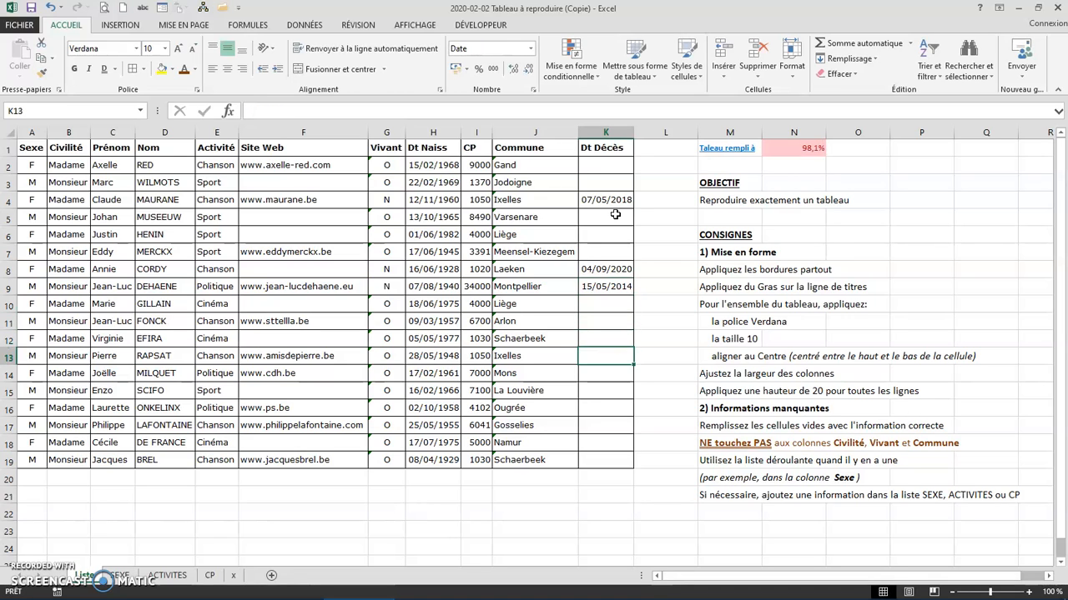
key(Up)
key(Up)
text(20)
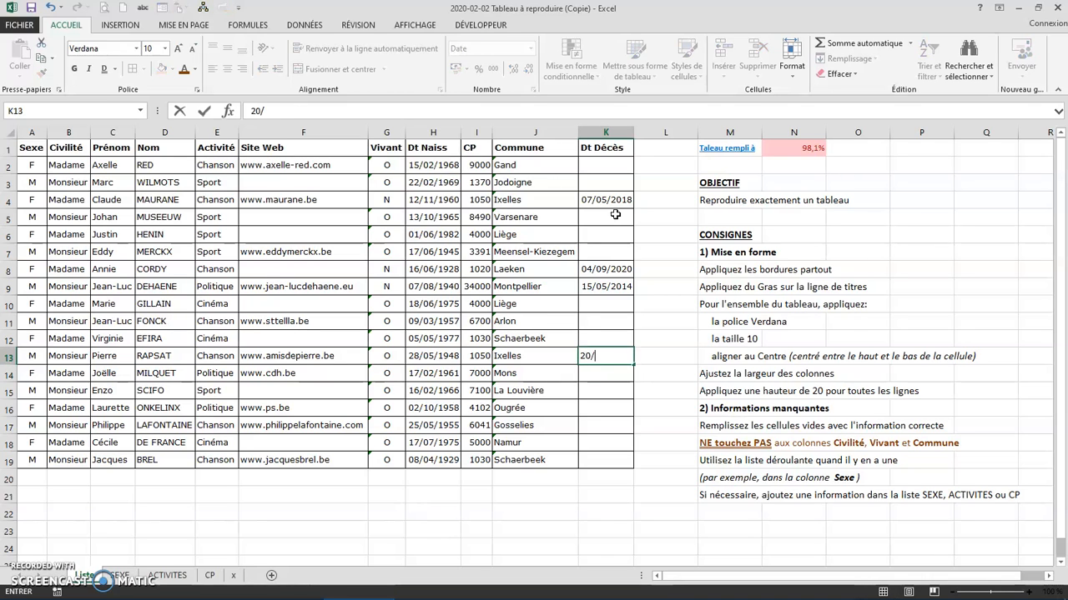
text(/04/2002)
key(Return)
Enter the date of death 09/10/1978 in cell K19, and check the table's completion percentage in N1
key(Down)
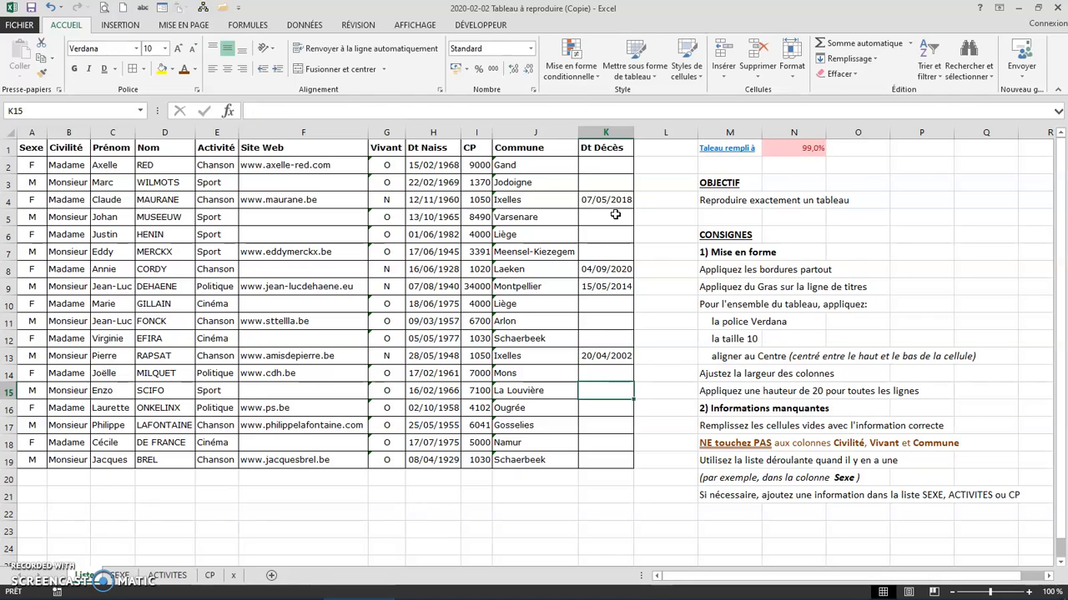
key(Down)
key(Down)
key(Down)
key(Down)
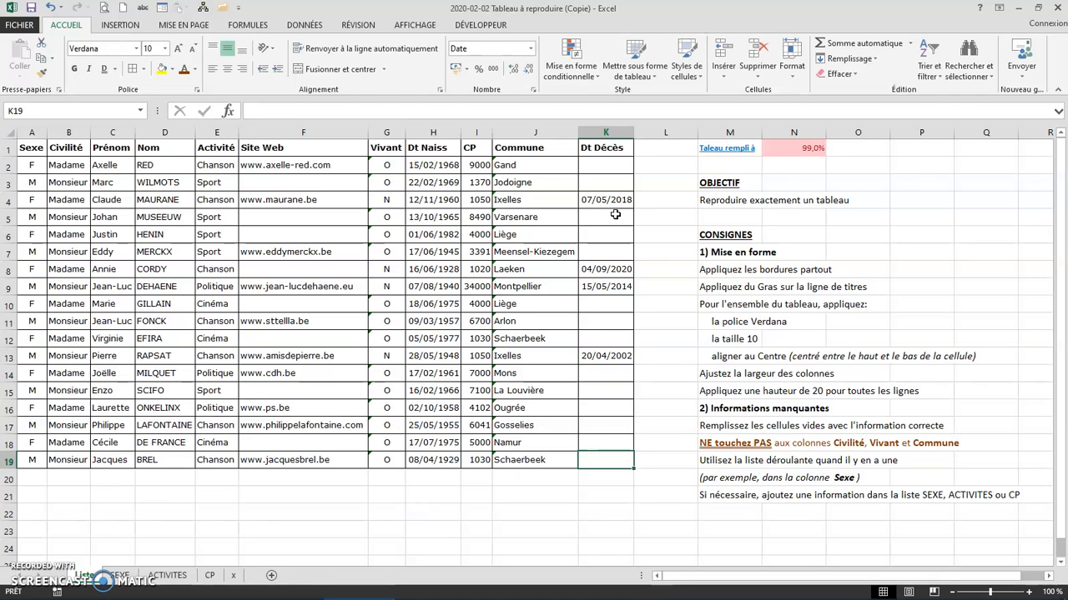
text(9/10/)
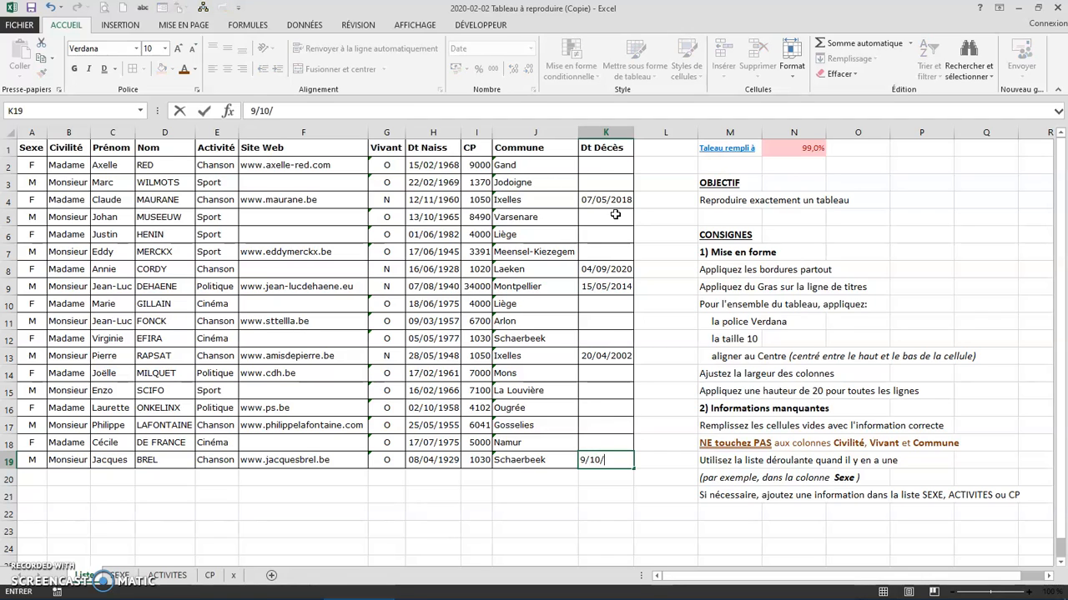
key(Return)
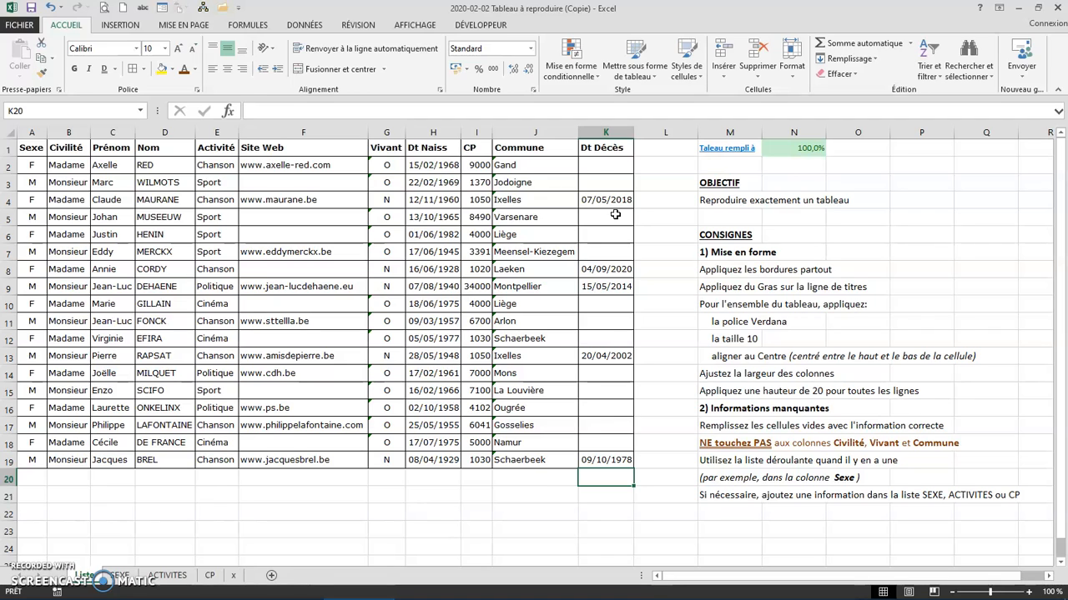
click(779, 153)
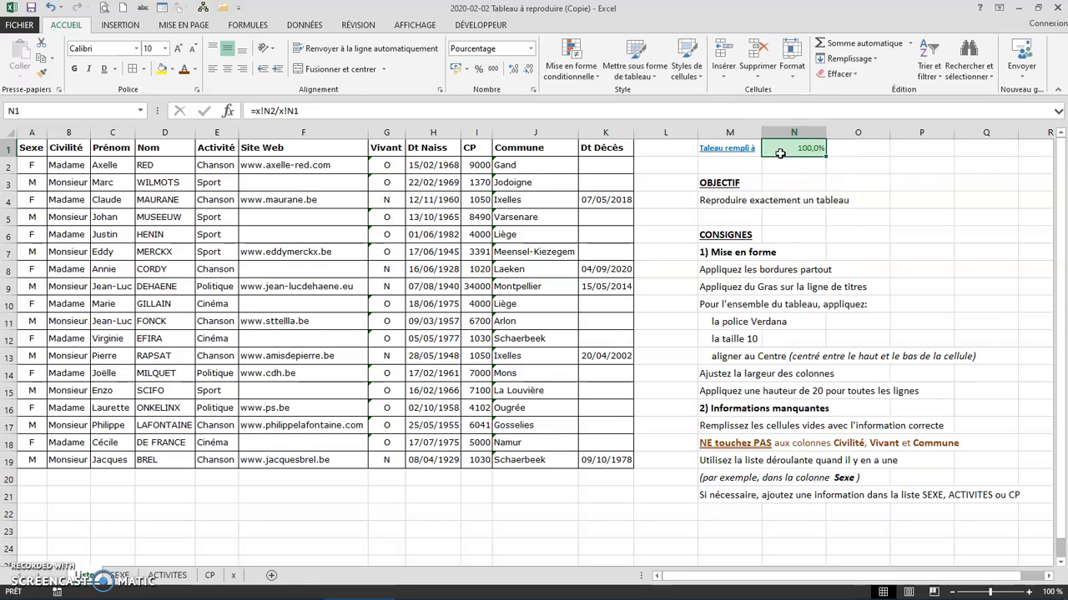